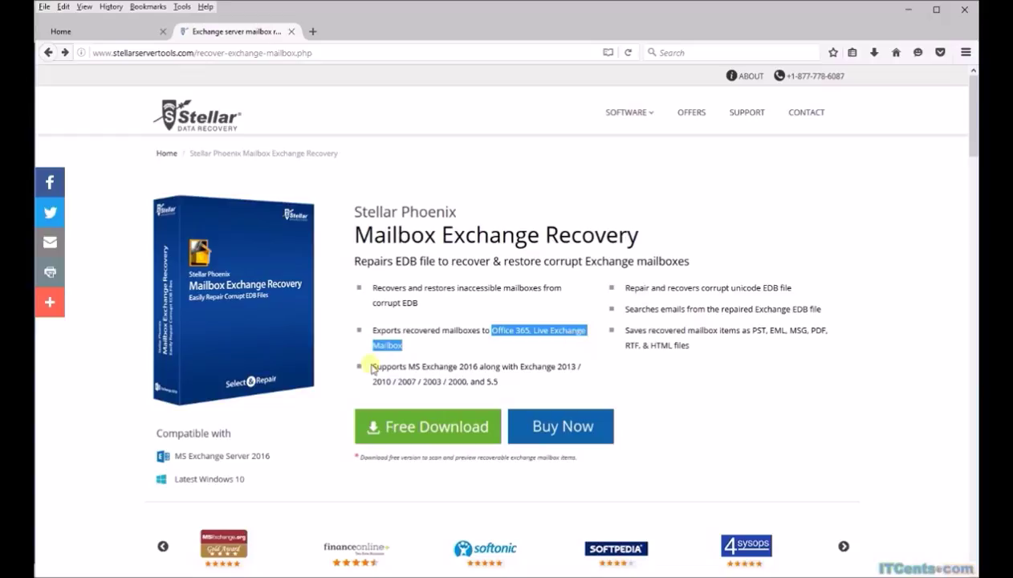
Read the product overview's supported Exchange versions and recovered-item formats, highlighting the 2003 / 2000 / 5.5 and MS Exchange 2016 entries
left_click_drag(504, 385, 423, 386)
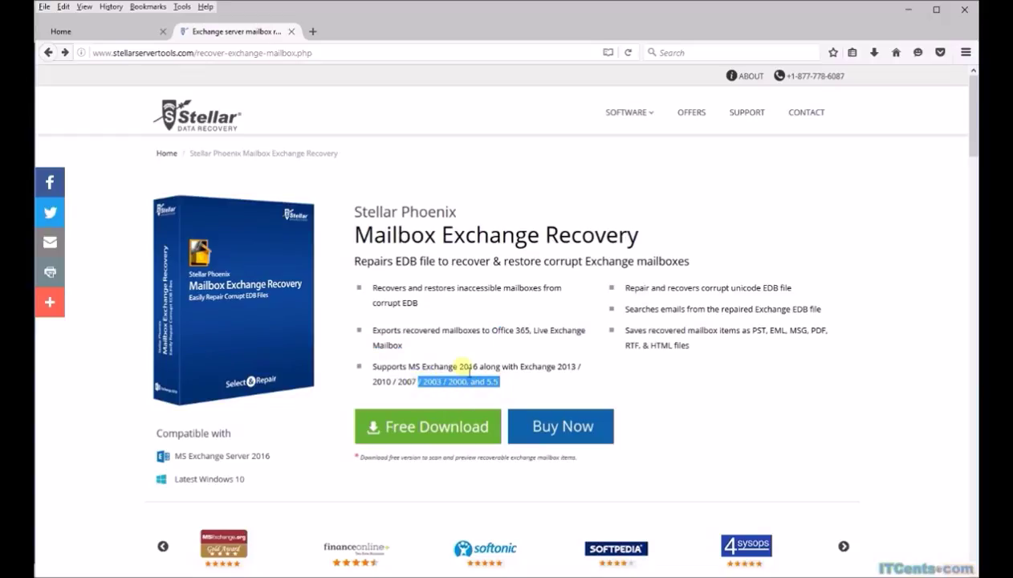
left_click_drag(479, 368, 416, 371)
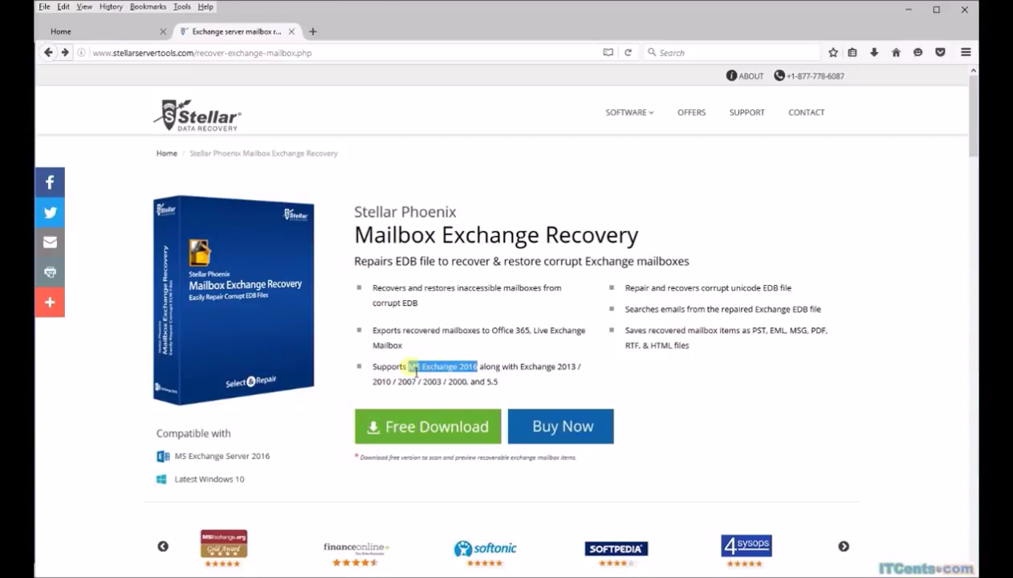
left_click(546, 383)
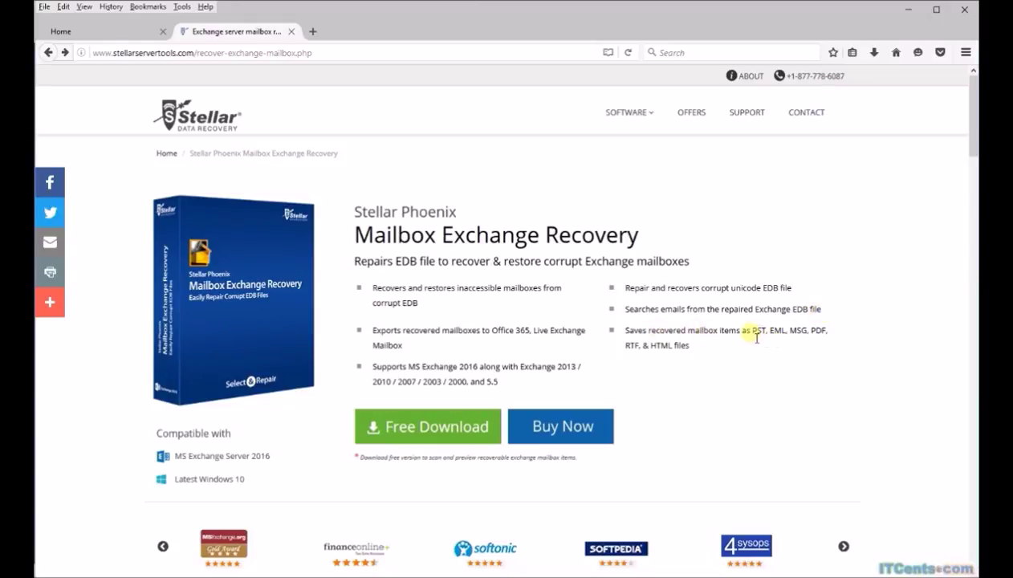
left_click_drag(751, 336, 762, 336)
Review the award ratings and the "What Experts Say" testimonials on the Mailbox Exchange Recovery page
scroll(700, 394, "down", 3)
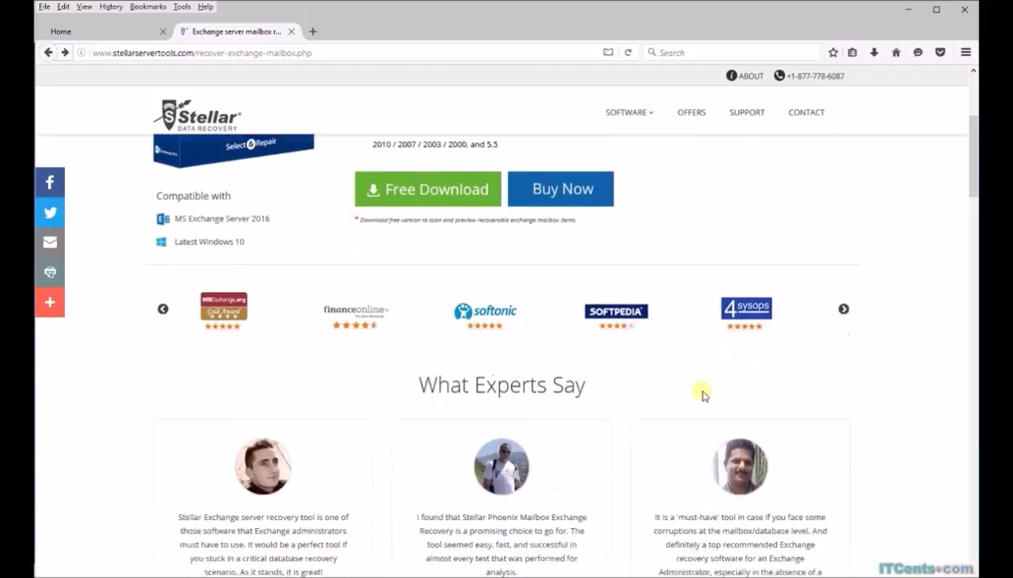
scroll(702, 392, "down", 2)
scroll(671, 348, "up", 3)
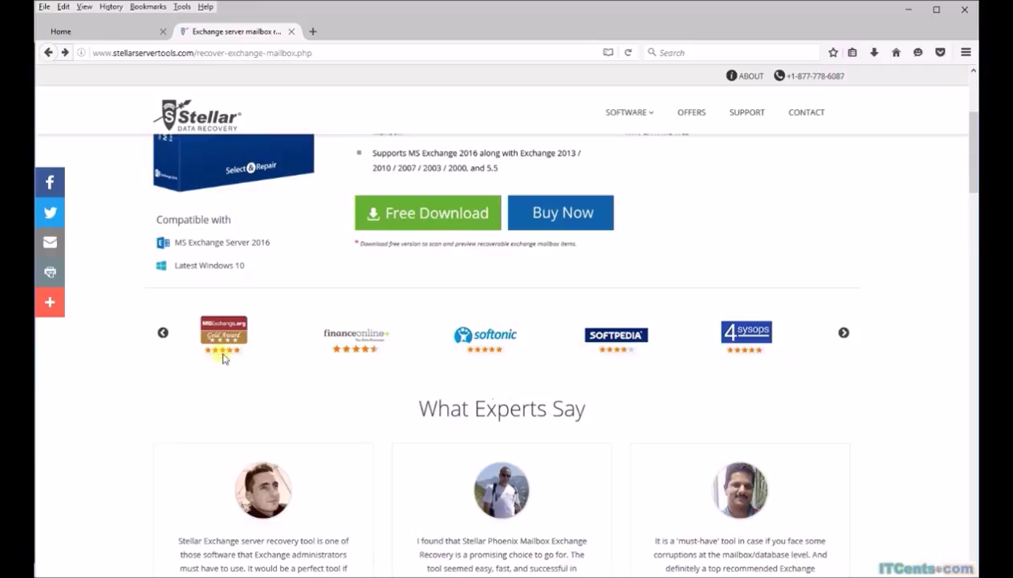
scroll(831, 458, "down", 1)
scroll(831, 458, "down", 3)
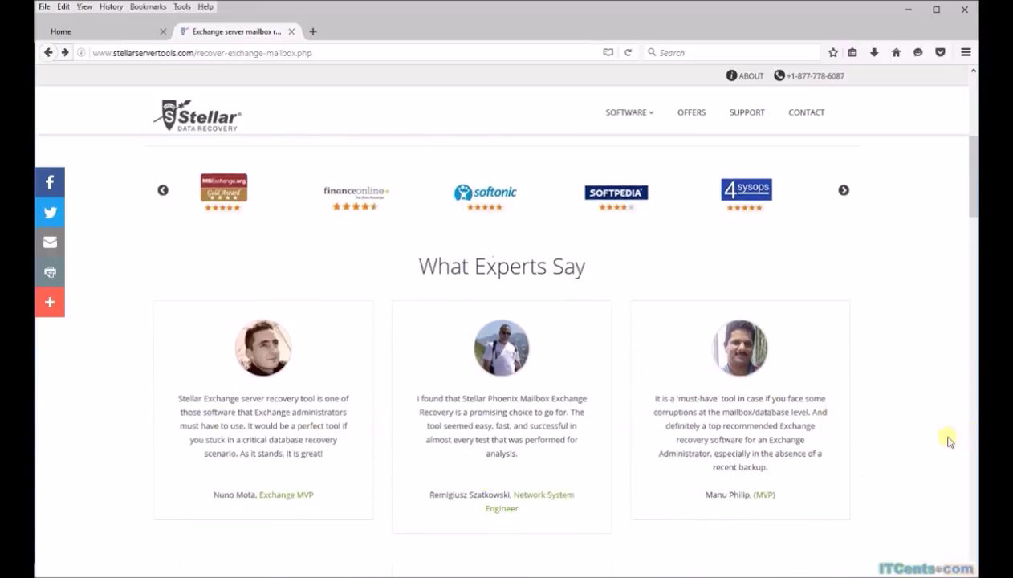
Read through the Features section, highlighting the "Corrupt Exchange Server Recovery" heading
scroll(931, 440, "down", 5)
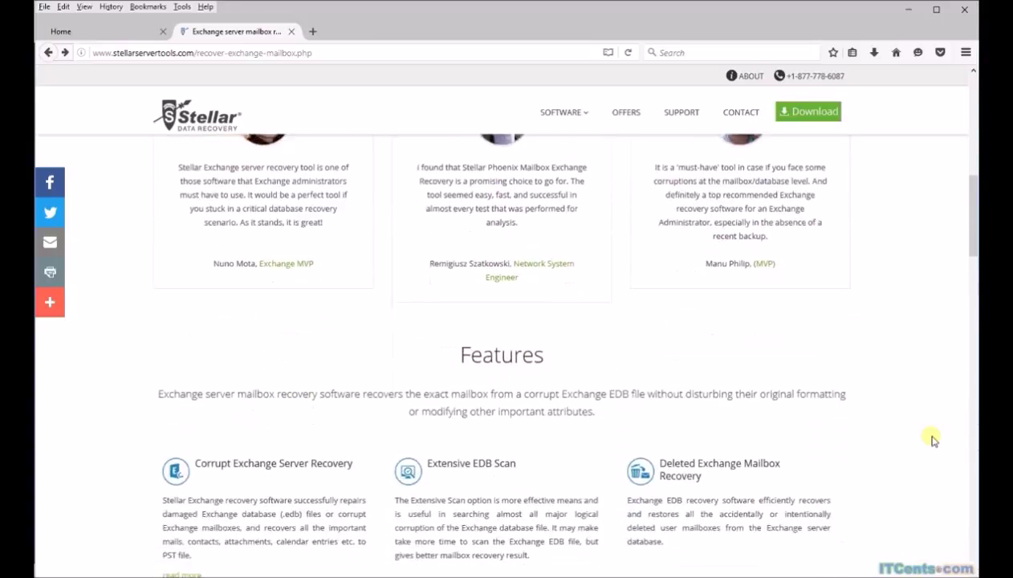
scroll(484, 395, "down", 3)
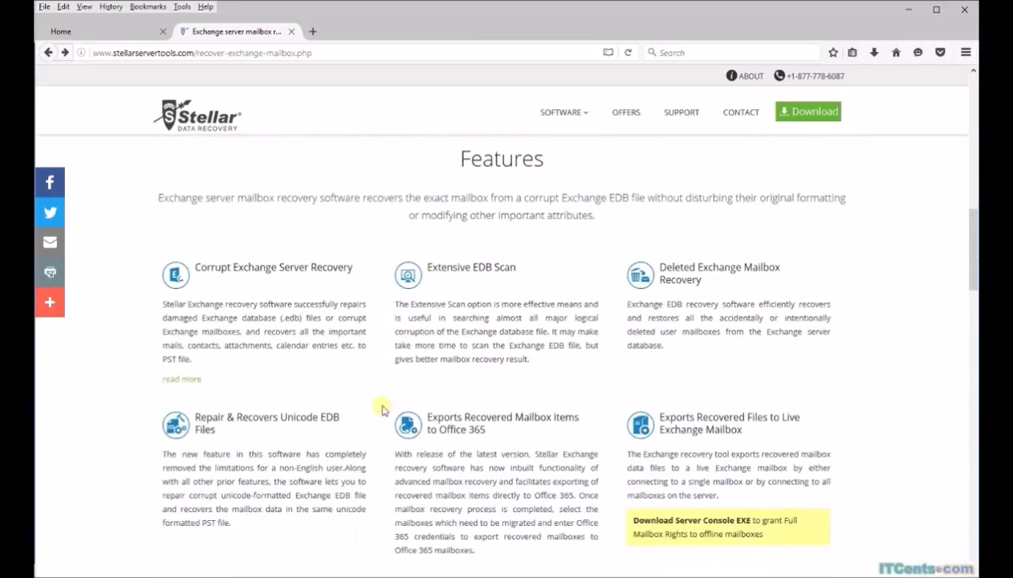
scroll(779, 401, "down", 2)
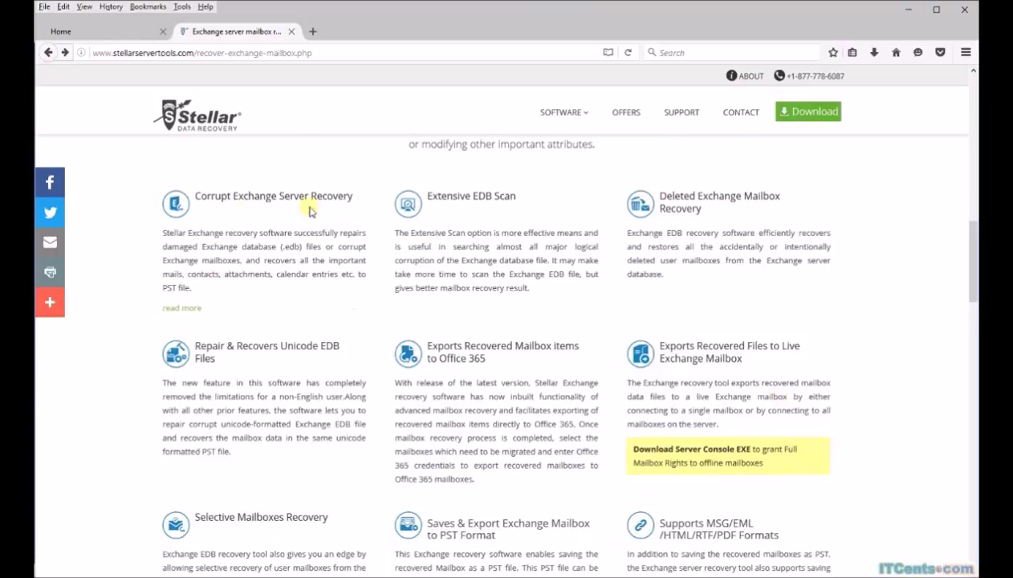
left_click_drag(351, 195, 199, 199)
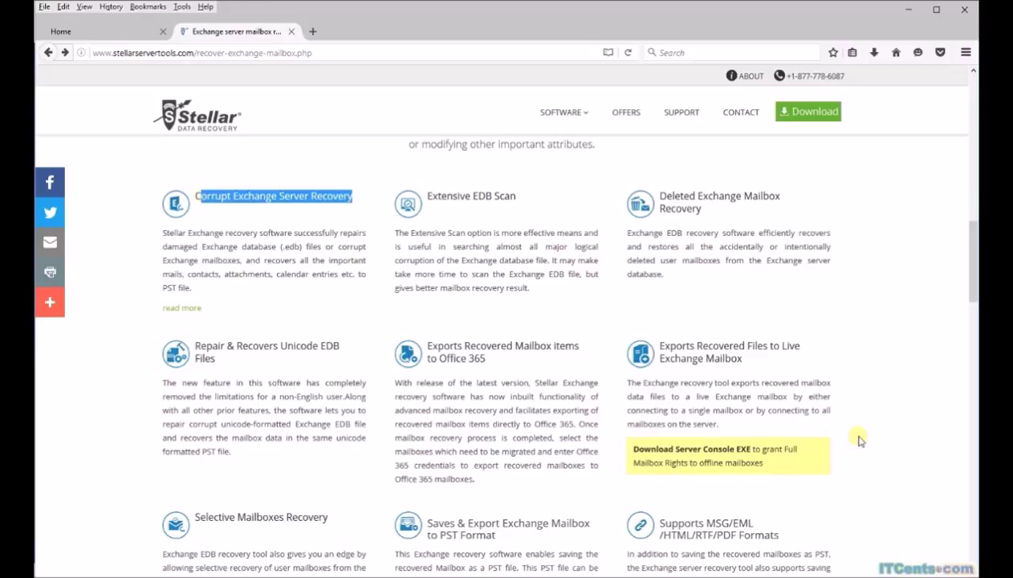
scroll(859, 440, "down", 3)
scroll(859, 441, "down", 4)
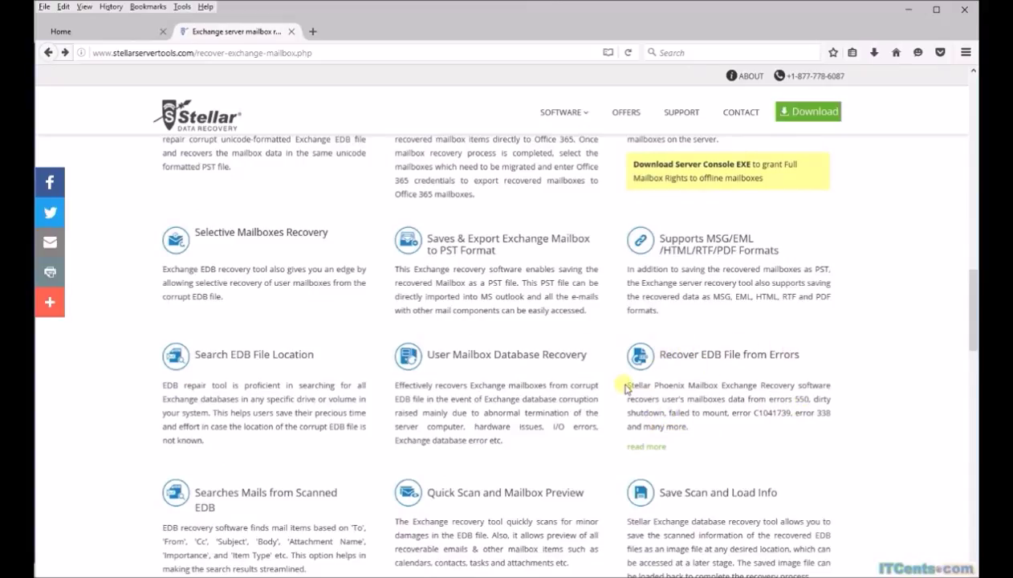
Examine the "Recover EDB File from Errors" description and the surrounding features on search, scan, preview and log reports
left_click_drag(628, 384, 832, 405)
left_click(832, 405)
scroll(294, 410, "down", 2)
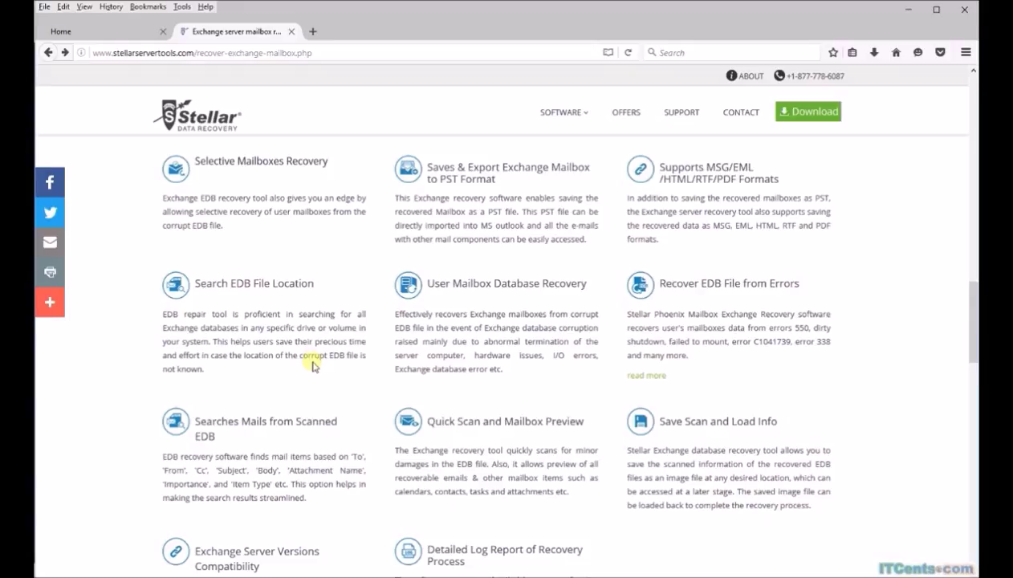
scroll(306, 353, "down", 2)
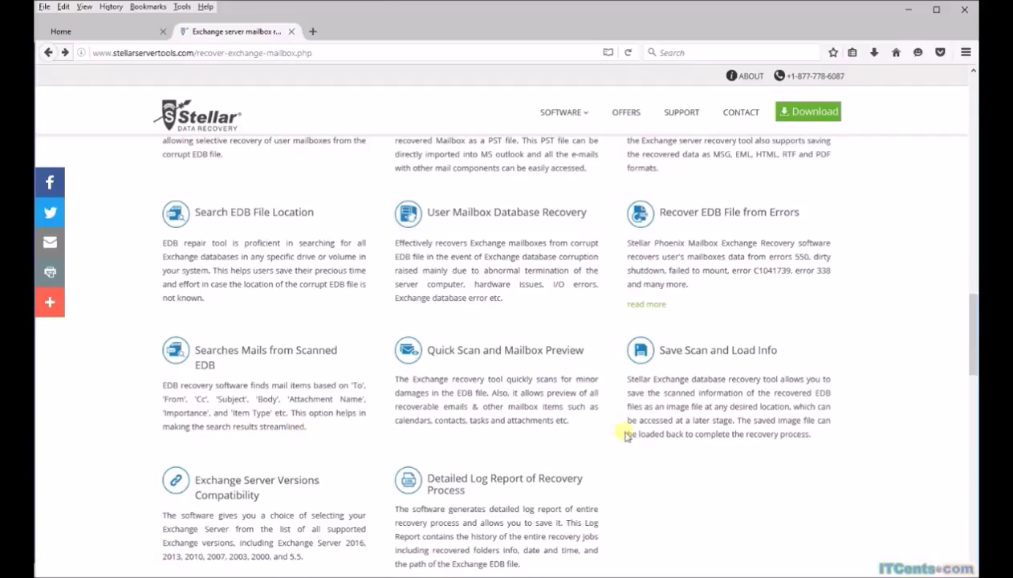
scroll(553, 425, "down", 2)
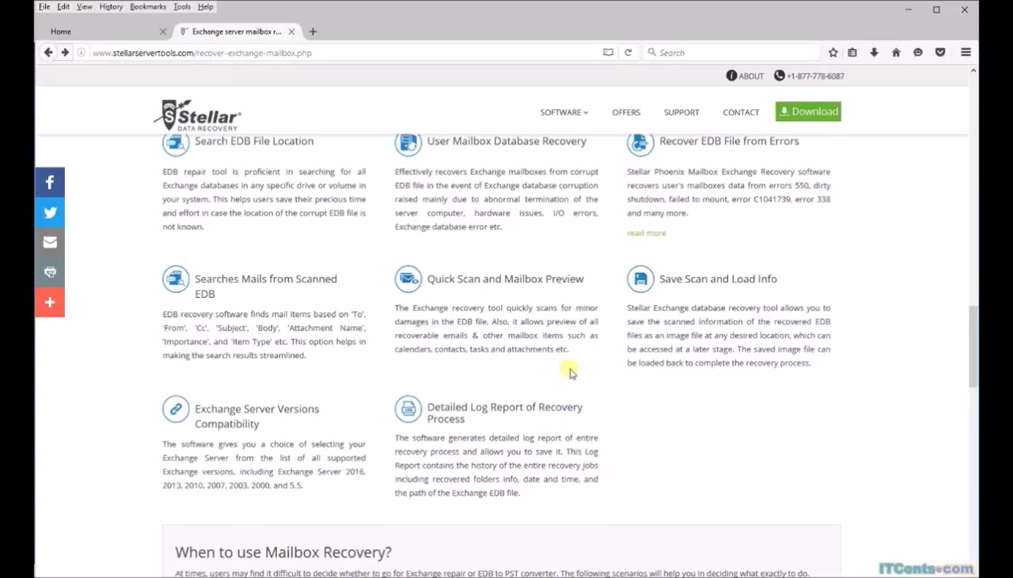
scroll(562, 371, "up", 4)
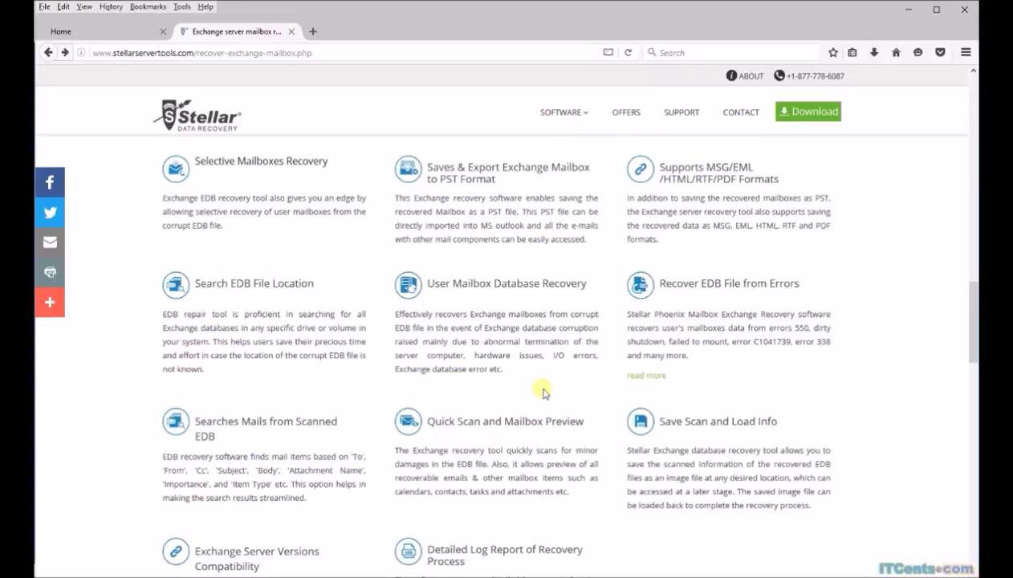
Compare the "When to use Mailbox Recovery?" and "When to use EDB to PST Converter?" sections, highlighting both headings
scroll(542, 393, "down", 8)
scroll(543, 393, "down", 3)
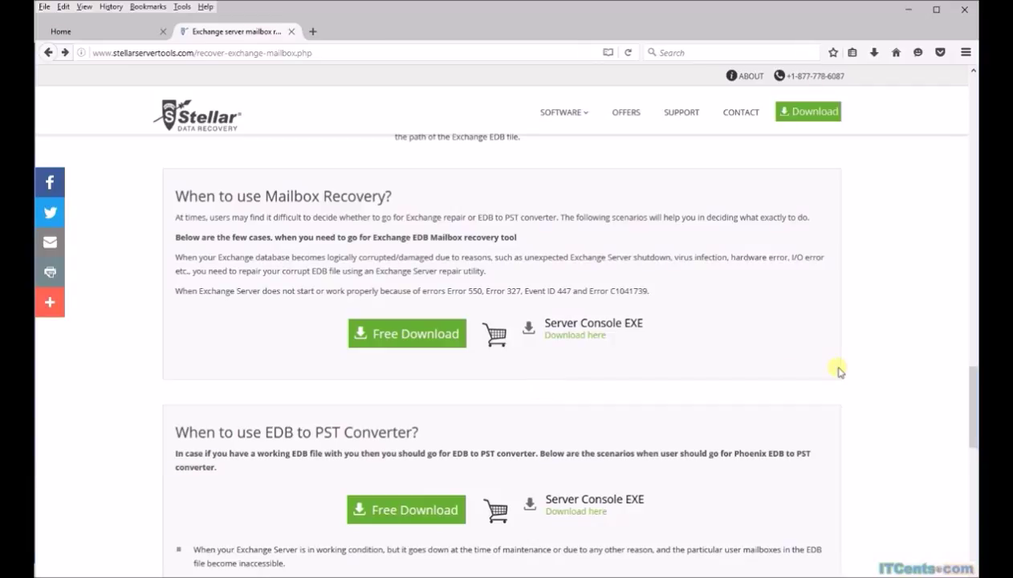
double_click(377, 198)
left_click_drag(275, 202, 173, 197)
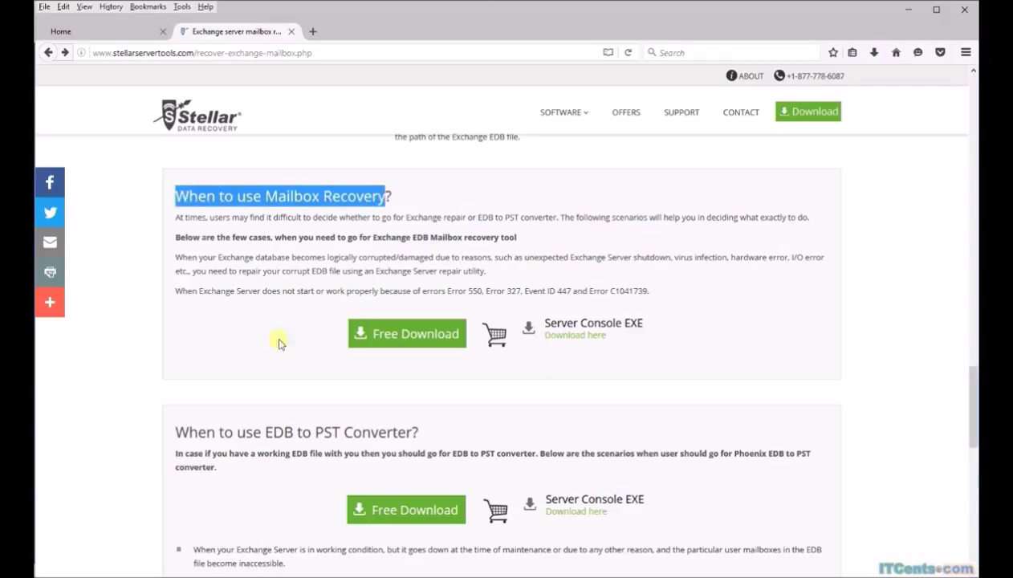
left_click_drag(432, 436, 167, 440)
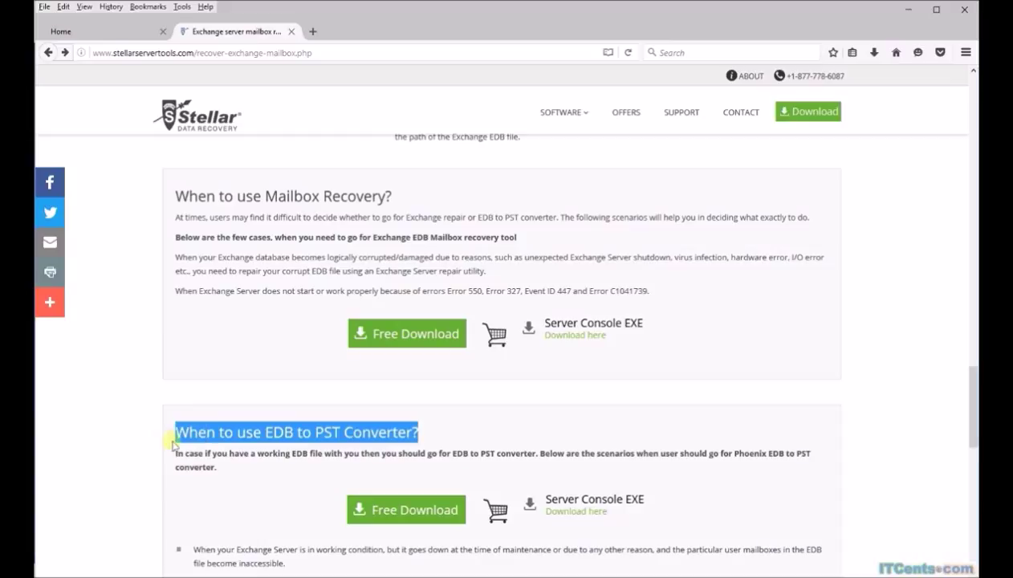
left_click(313, 441)
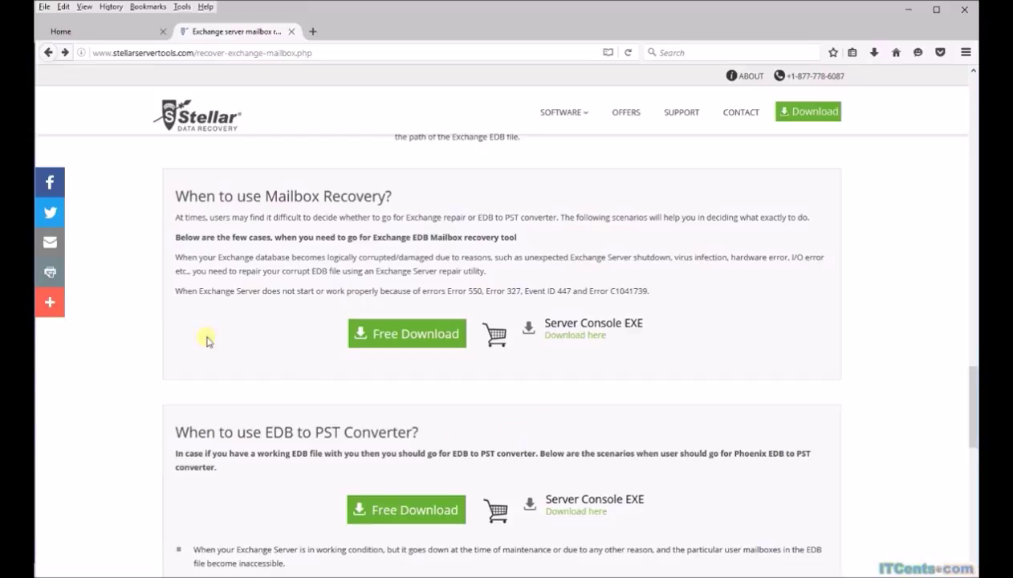
scroll(725, 411, "down", 2)
scroll(728, 409, "up", 3)
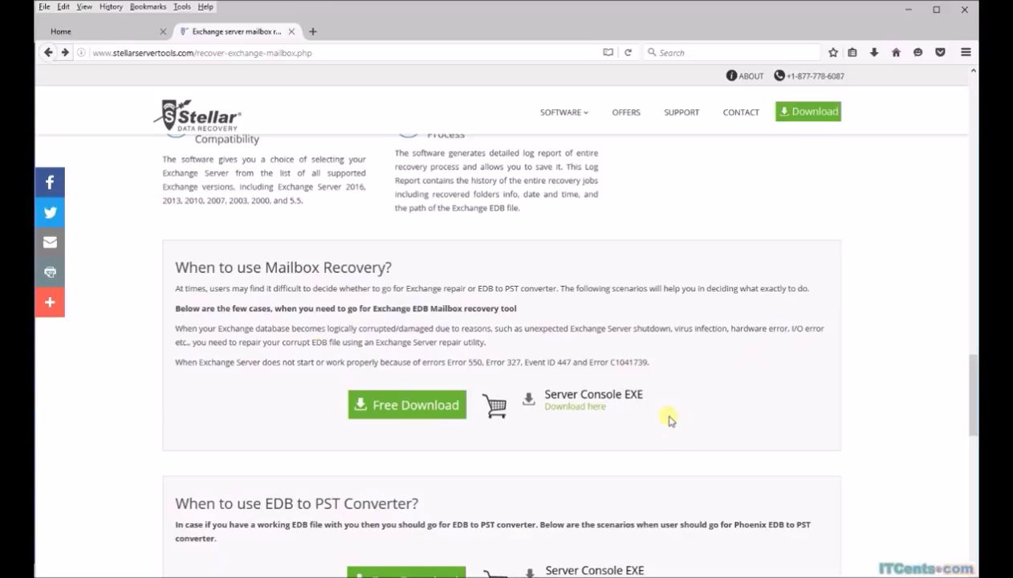
Review the converter scenarios, the software details and specification, and the FAQ, highlighting the Outlook, OS and hardware requirements
scroll(669, 418, "down", 6)
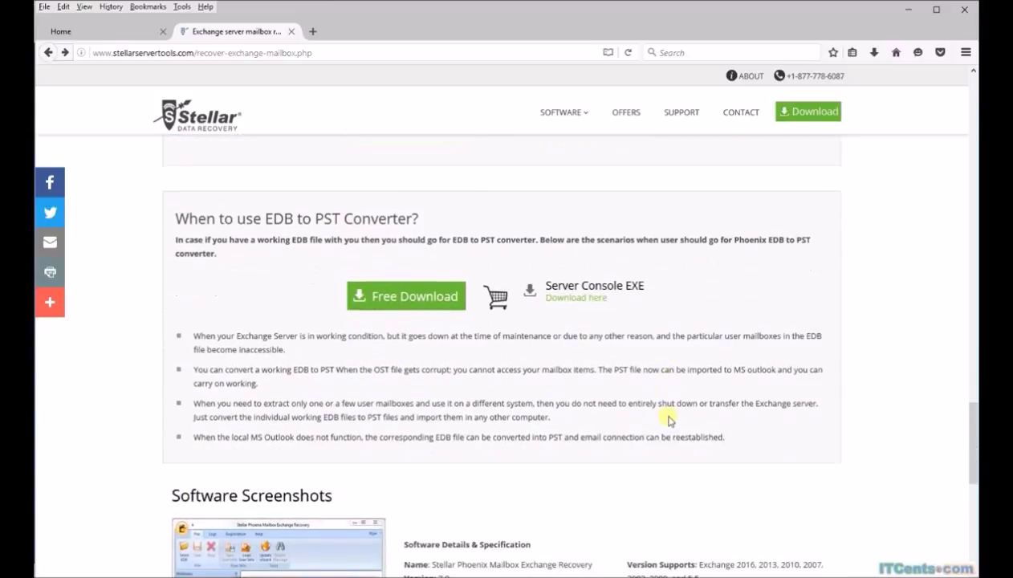
scroll(668, 419, "down", 5)
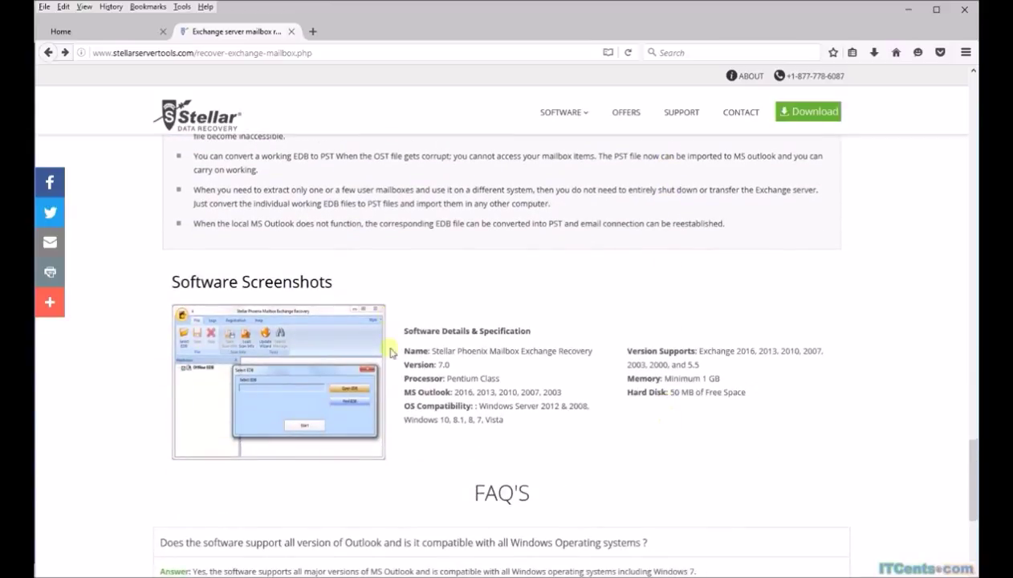
scroll(610, 401, "down", 2)
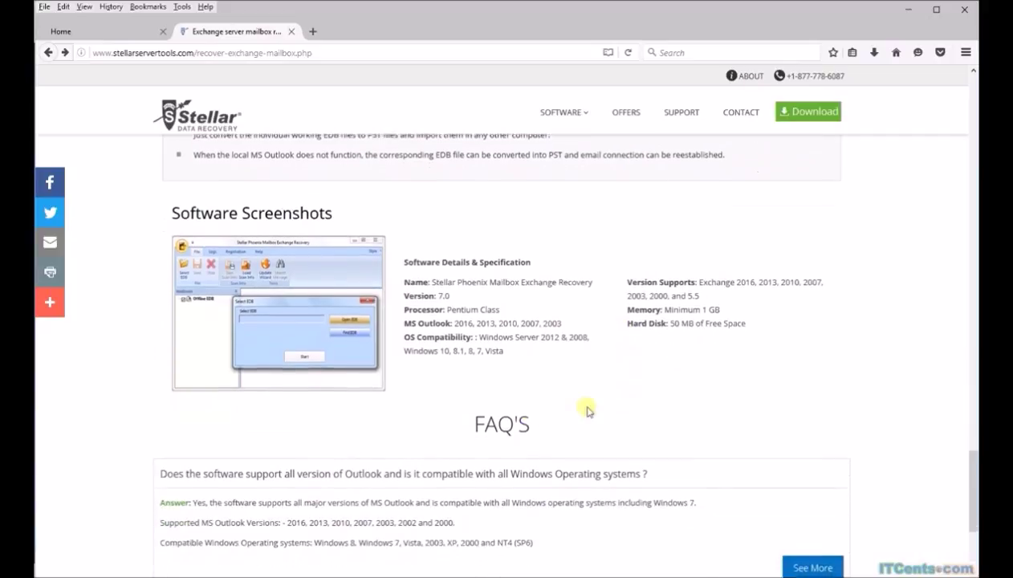
left_click_drag(504, 349, 412, 322)
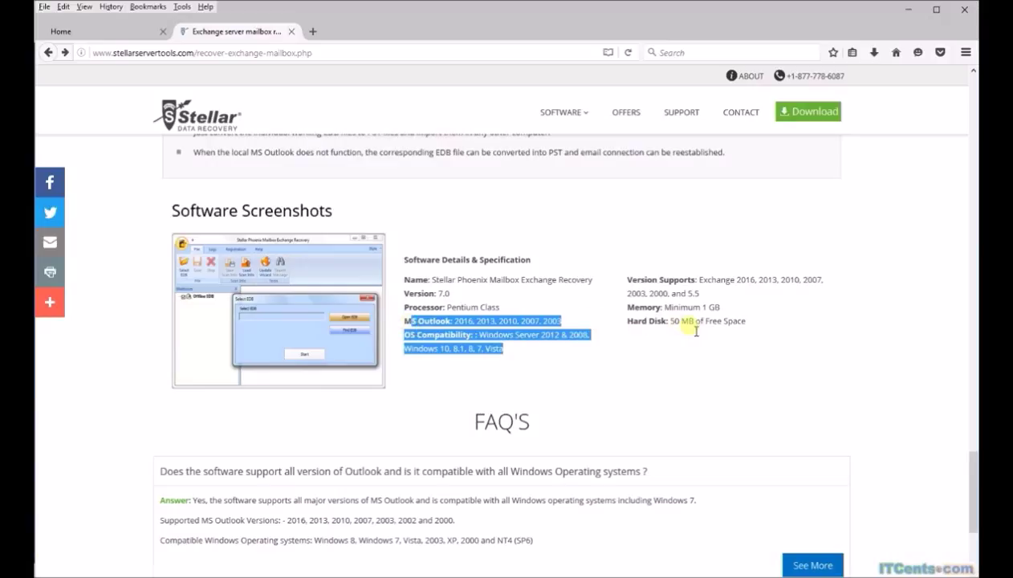
left_click_drag(751, 322, 576, 333)
scroll(576, 334, "down", 3)
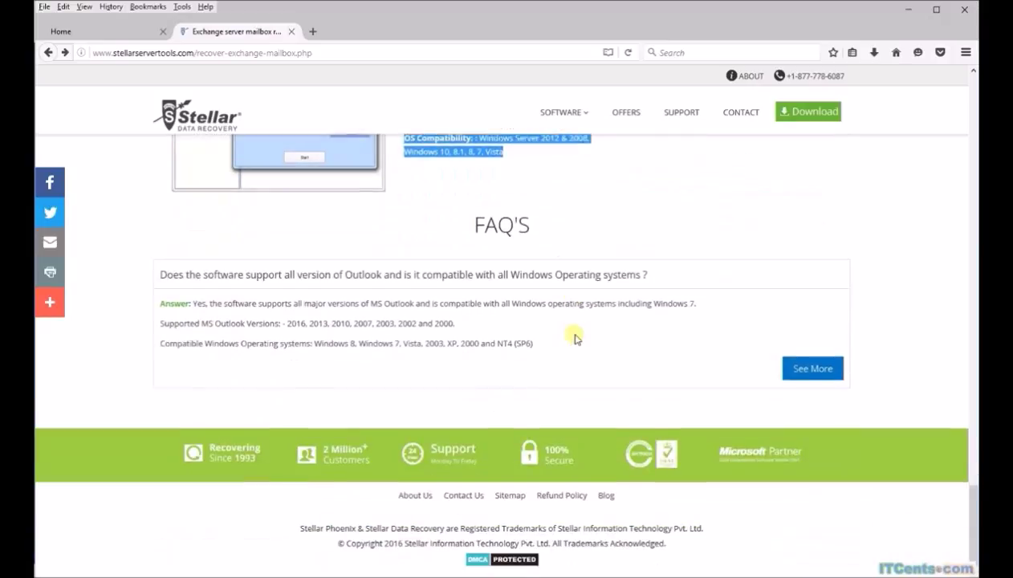
Go back over the product overview and feature list, highlighting the points on saving recovered items and exporting recovered mailboxes
scroll(603, 347, "up", 12)
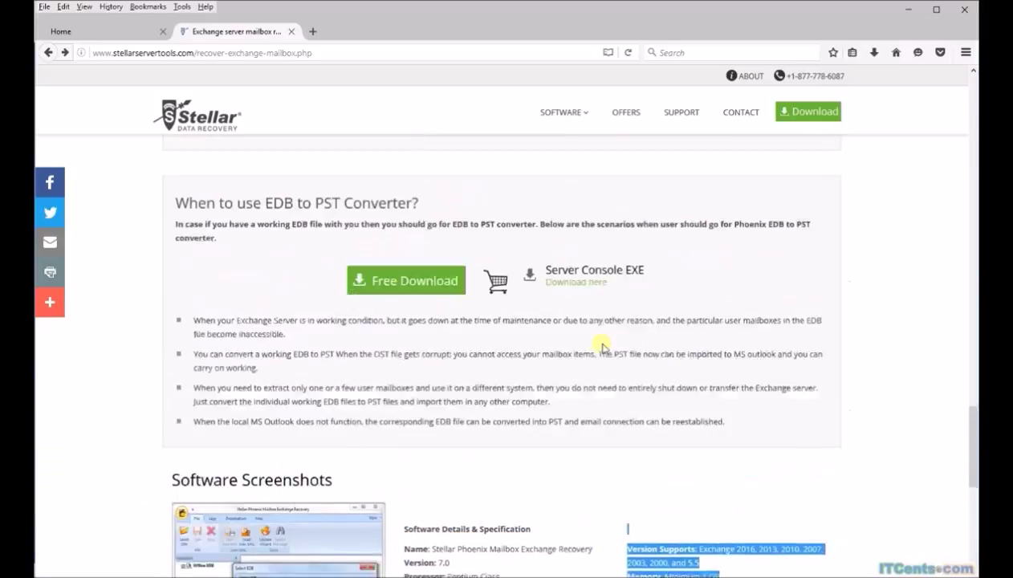
scroll(608, 349, "up", 15)
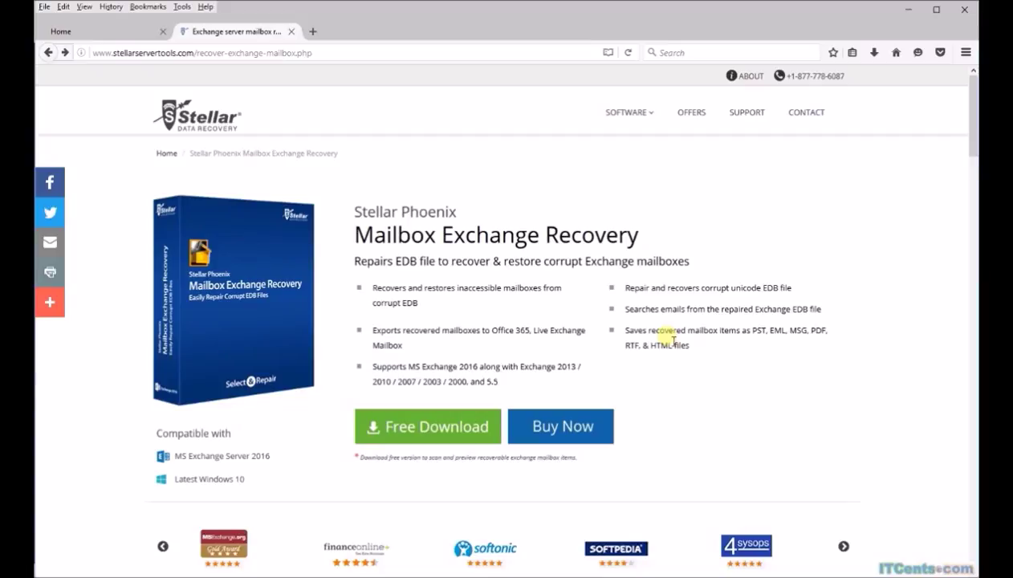
left_click_drag(801, 330, 664, 331)
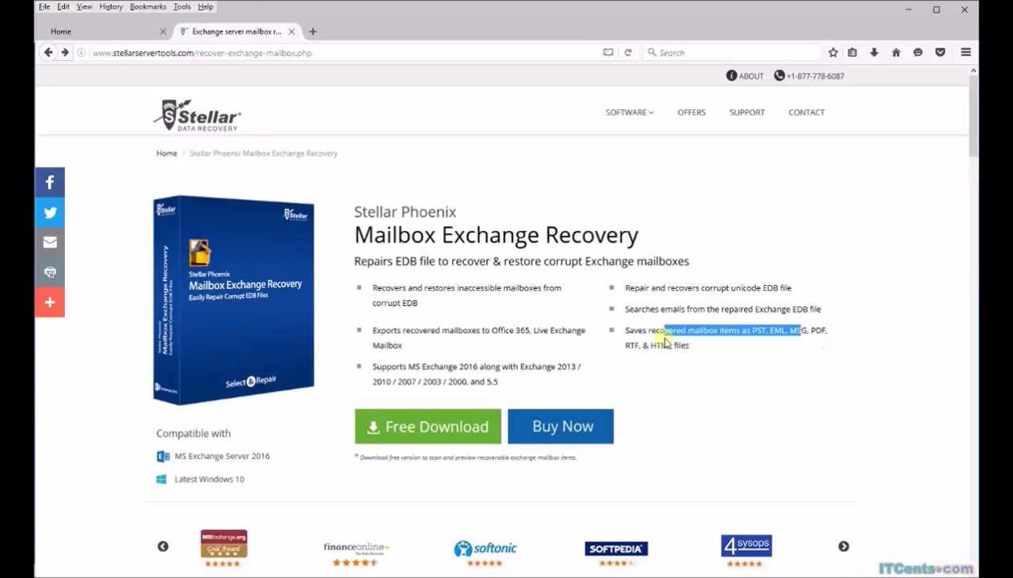
scroll(734, 375, "down", 3)
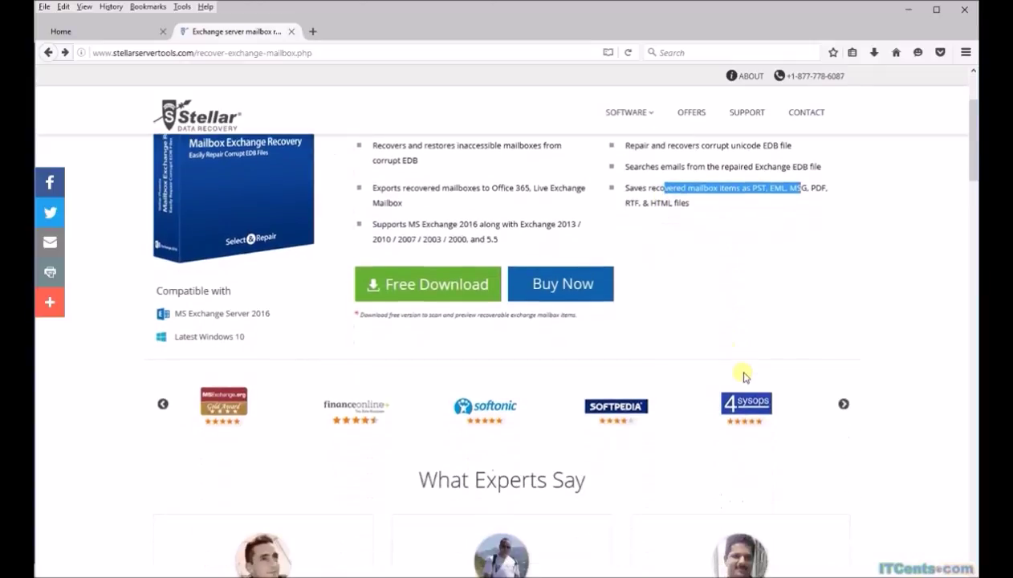
left_click_drag(381, 187, 458, 193)
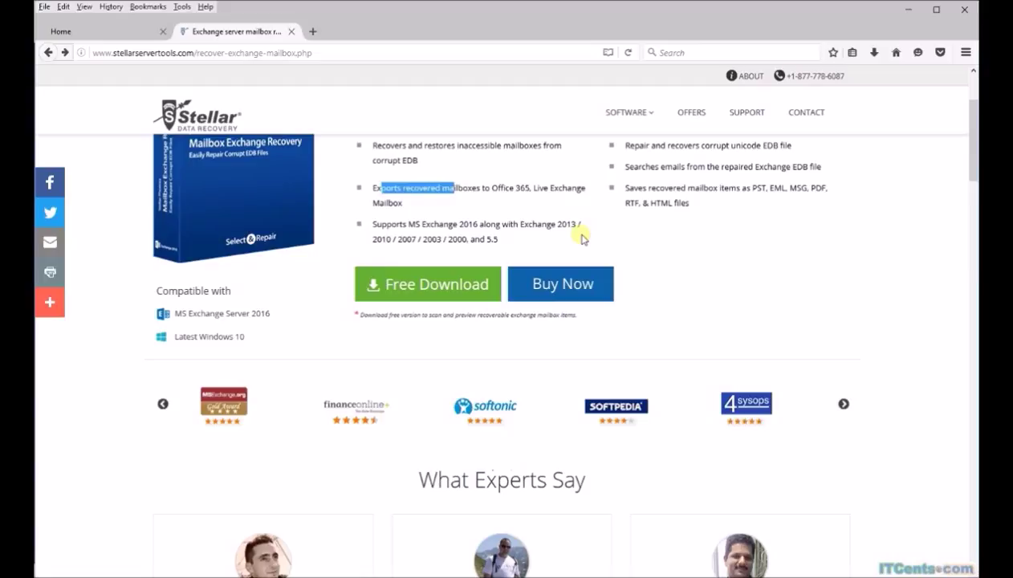
scroll(751, 491, "down", 3)
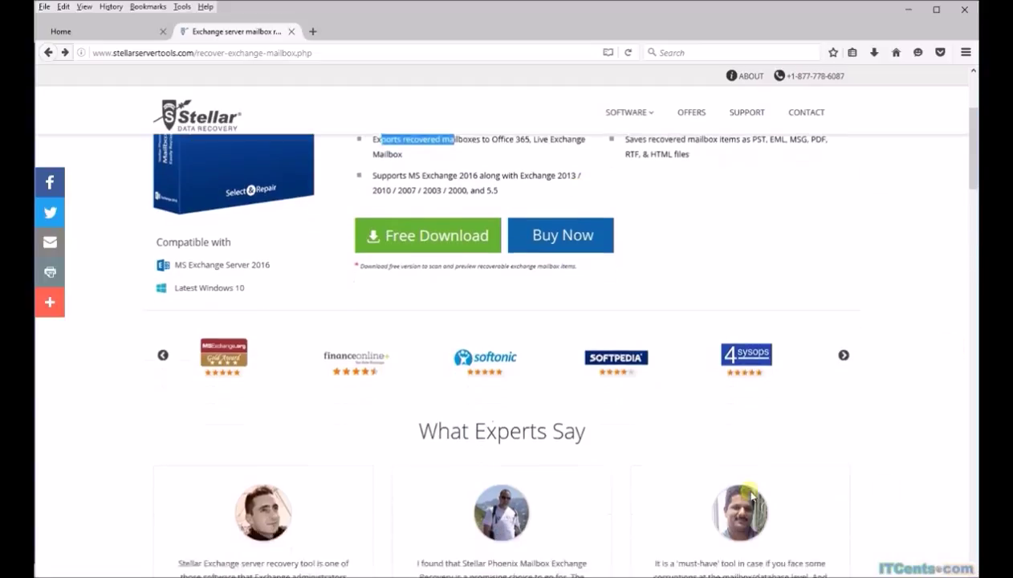
scroll(751, 491, "down", 9)
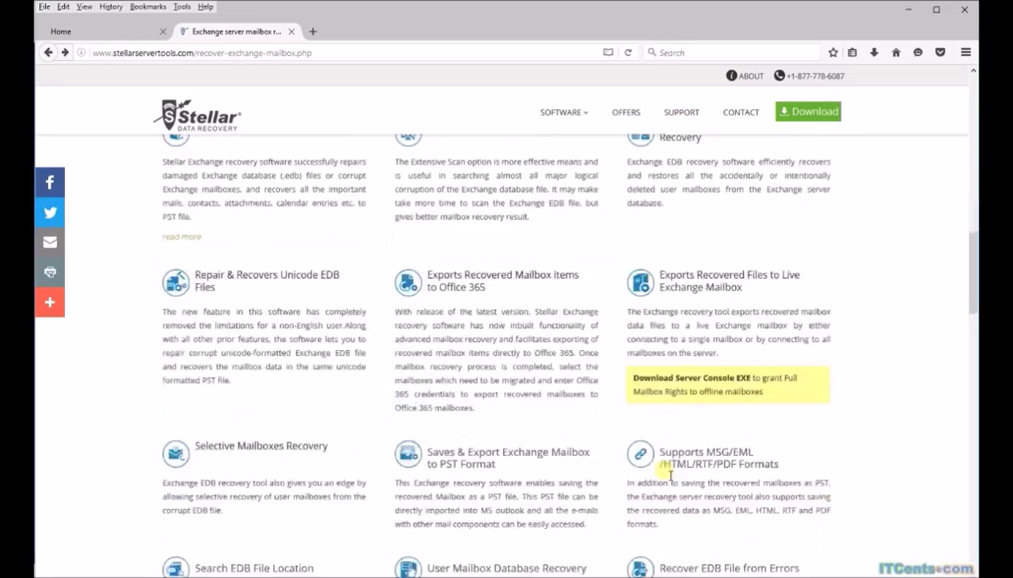
scroll(670, 475, "up", 12)
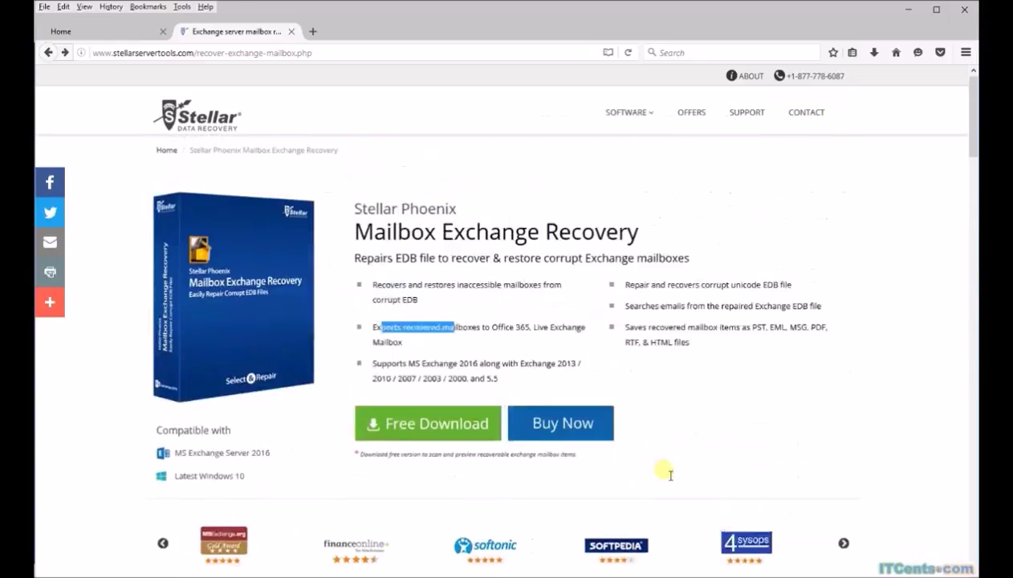
Switch to Outlook on the Windows 8.1 desktop and show the administrator mailbox's inbox
mouse_move(656, 120)
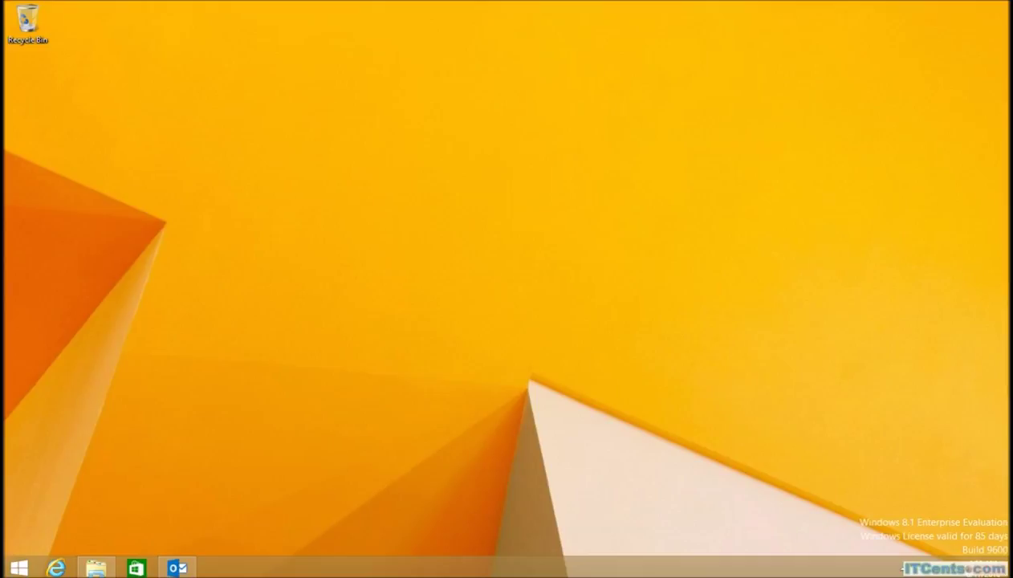
left_click(177, 567)
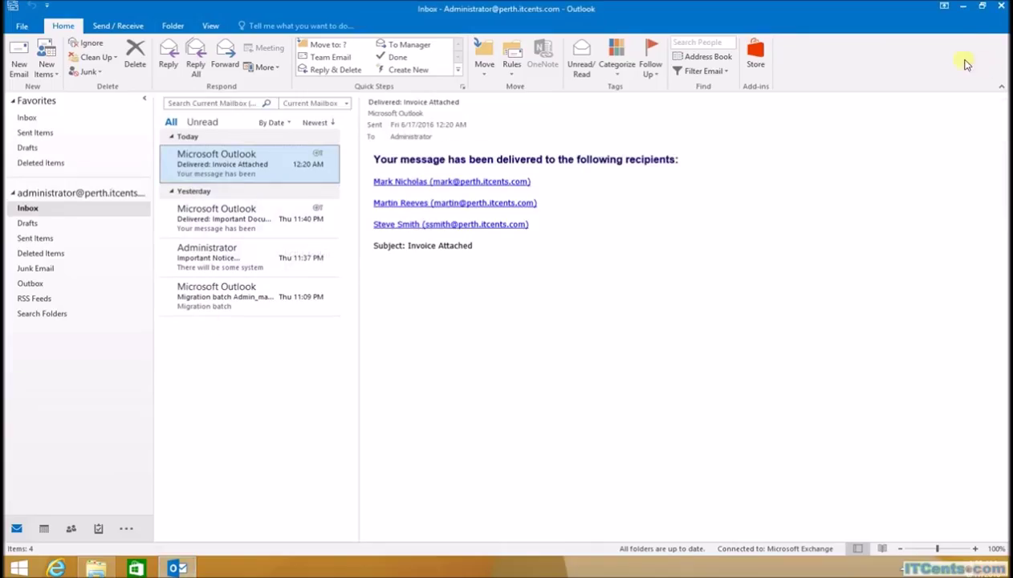
Switch to the Exchange admin center and try to mount the Executives Database on server EX1
left_click(963, 6)
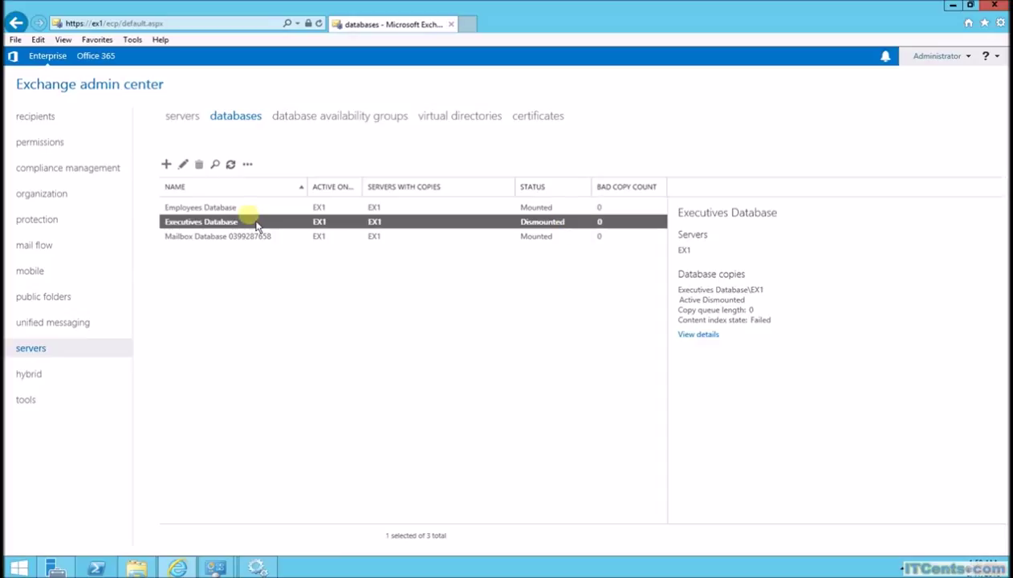
left_click(249, 165)
left_click(269, 192)
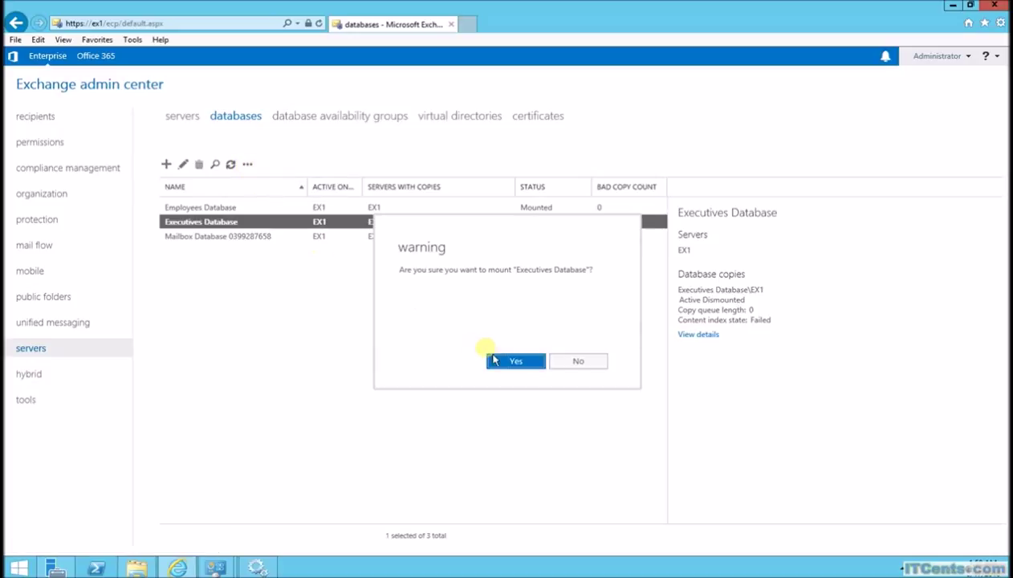
left_click(510, 363)
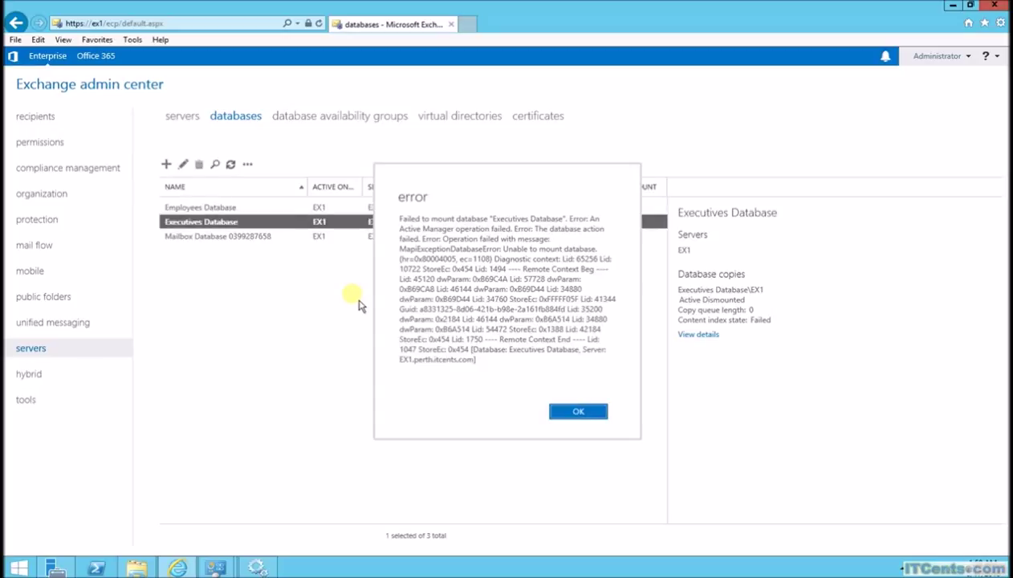
left_click(579, 414)
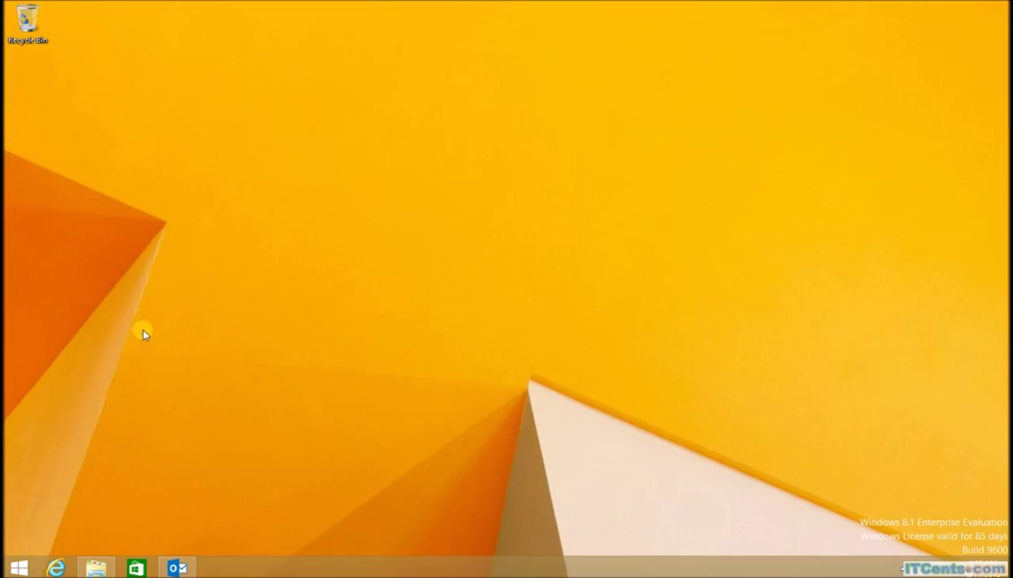
On the Windows 8.1 desktop, run the StellarPhoenixMailboxExchangeRecovery installer from the Downloads folder
left_click(96, 568)
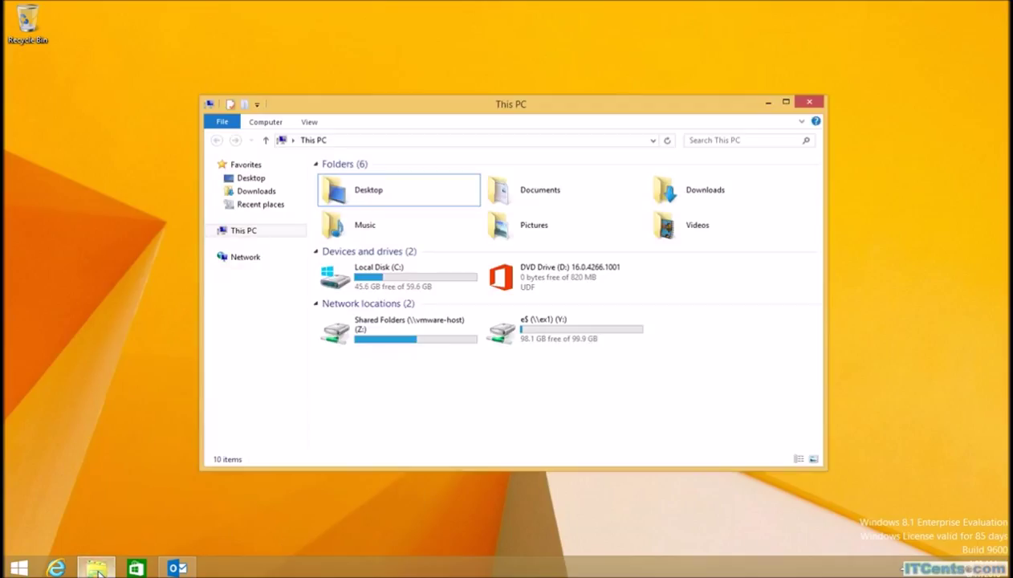
left_click(261, 194)
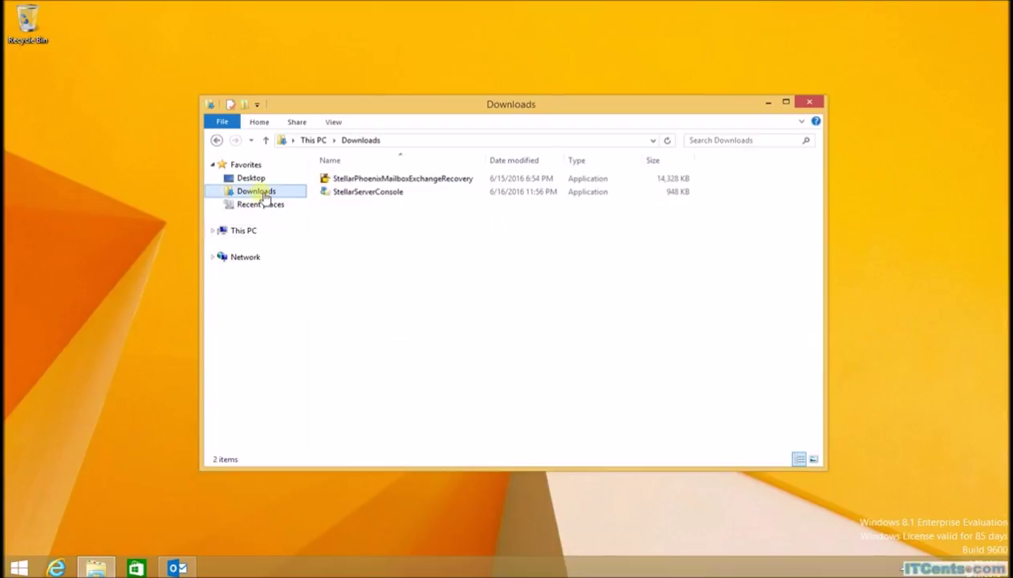
right_click(399, 182)
left_click(426, 201)
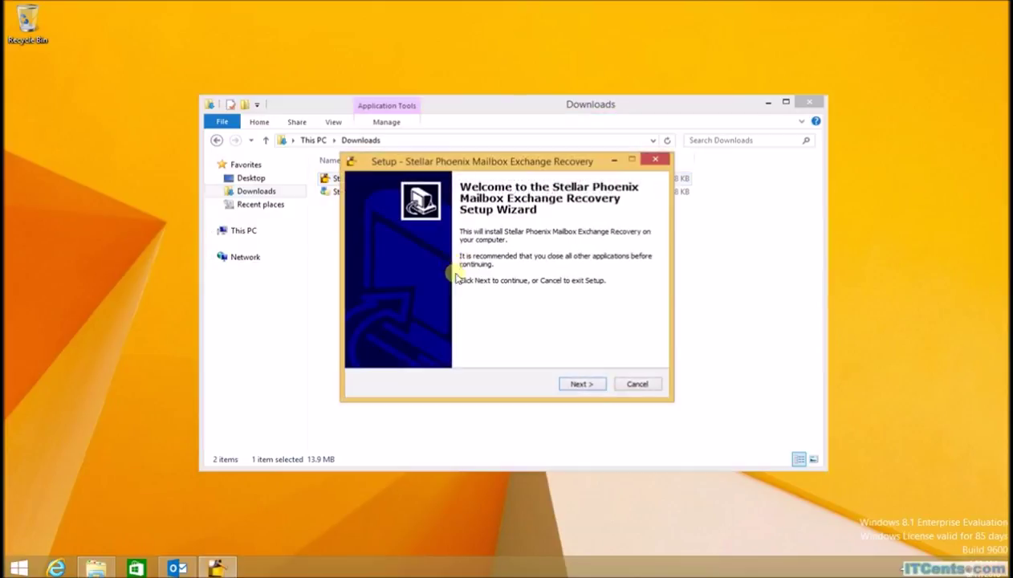
Accept the licence agreement in the setup wizard and keep the default destination, Start Menu folder and desktop shortcut
left_click(579, 383)
left_click(425, 345)
left_click(577, 385)
left_click(579, 386)
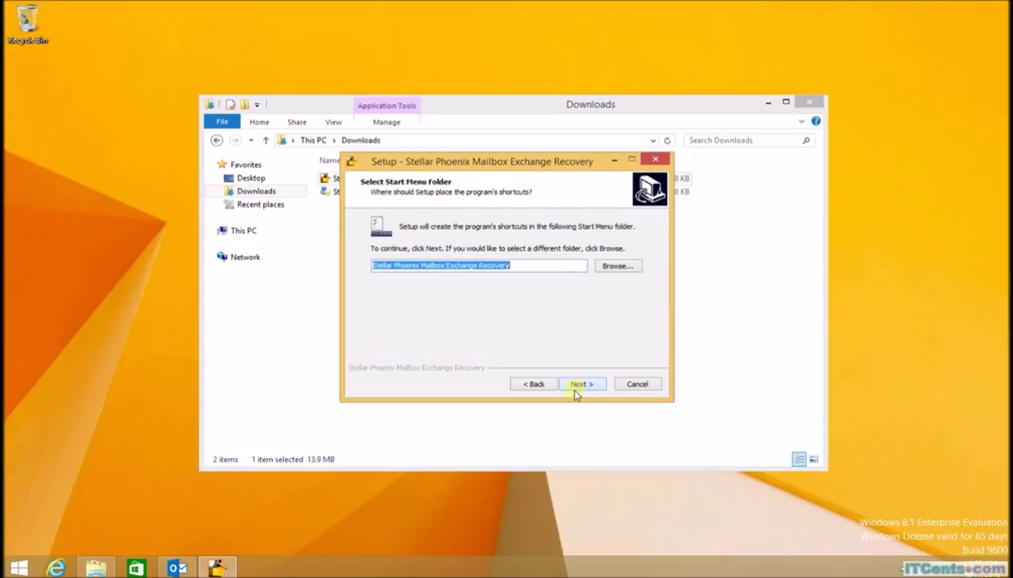
left_click(580, 387)
left_click(579, 385)
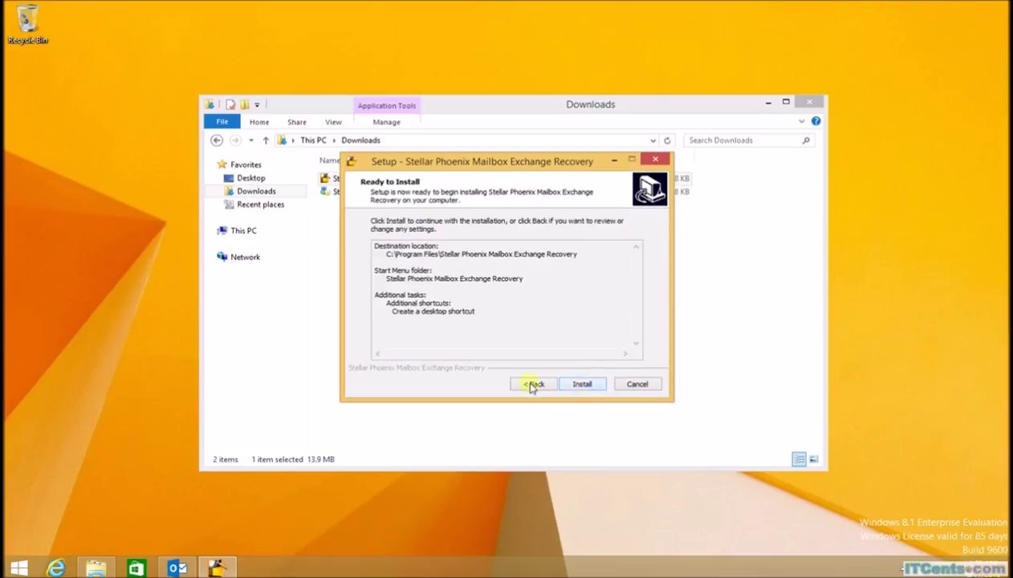
Install Stellar Phoenix Mailbox Exchange Recovery, finish the setup without launching the program, and close the Downloads folder
left_click(583, 385)
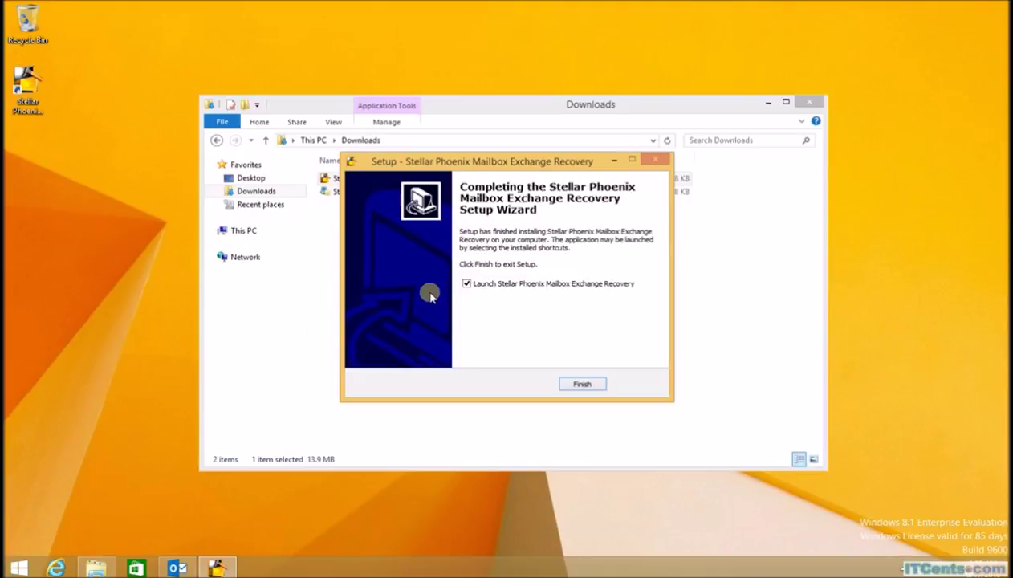
left_click(471, 285)
left_click(580, 385)
left_click(809, 102)
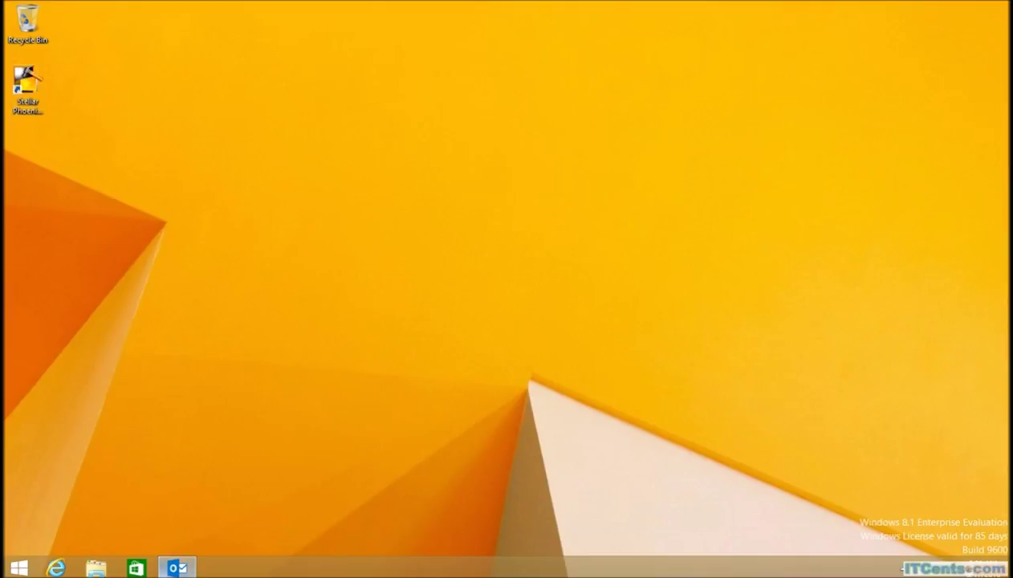
Locate Executives Database.edb in the EXCHANGEDB\Executives folder on the mapped Y: drive, and close the folder window
left_click(97, 567)
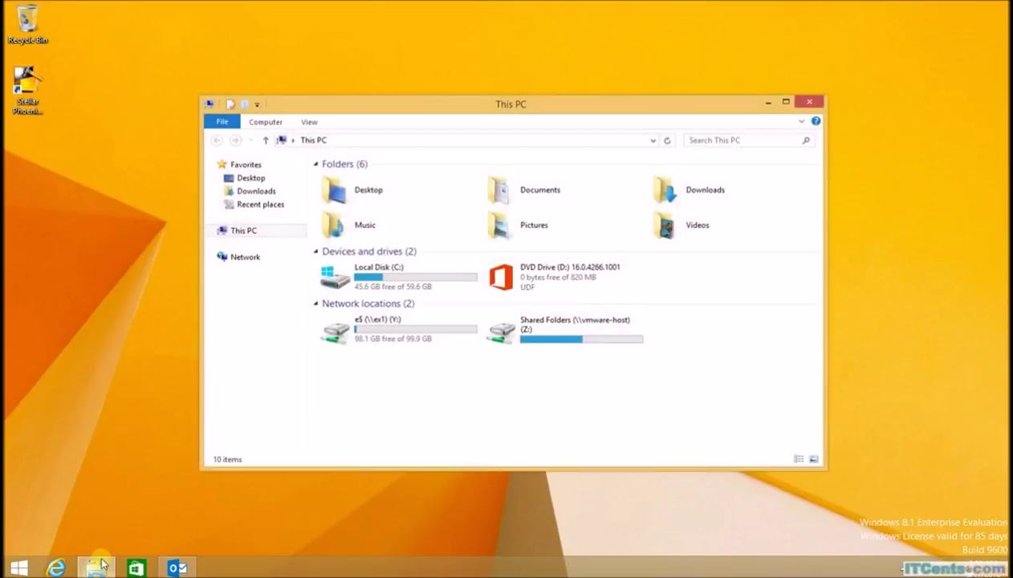
double_click(384, 330)
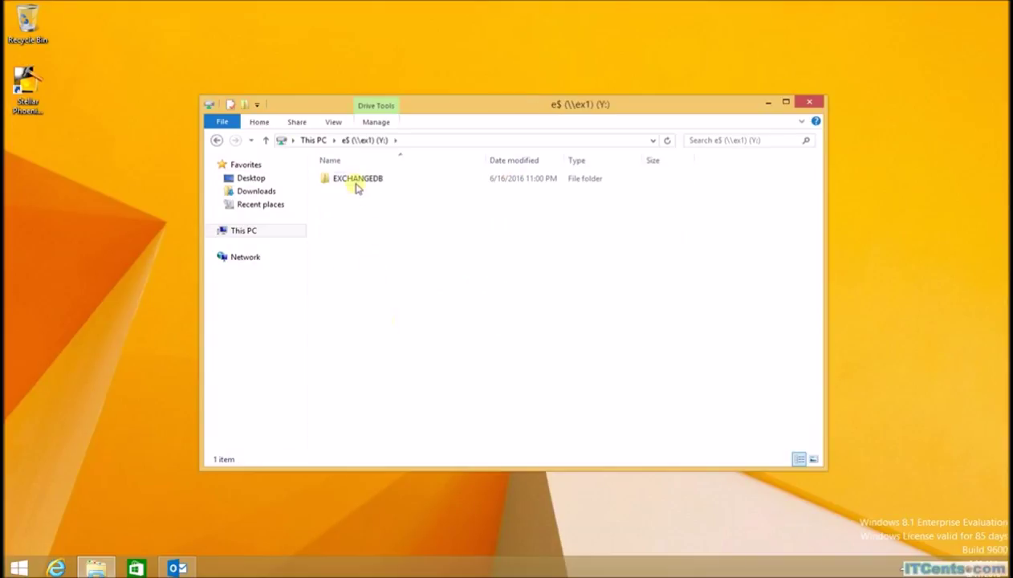
double_click(350, 178)
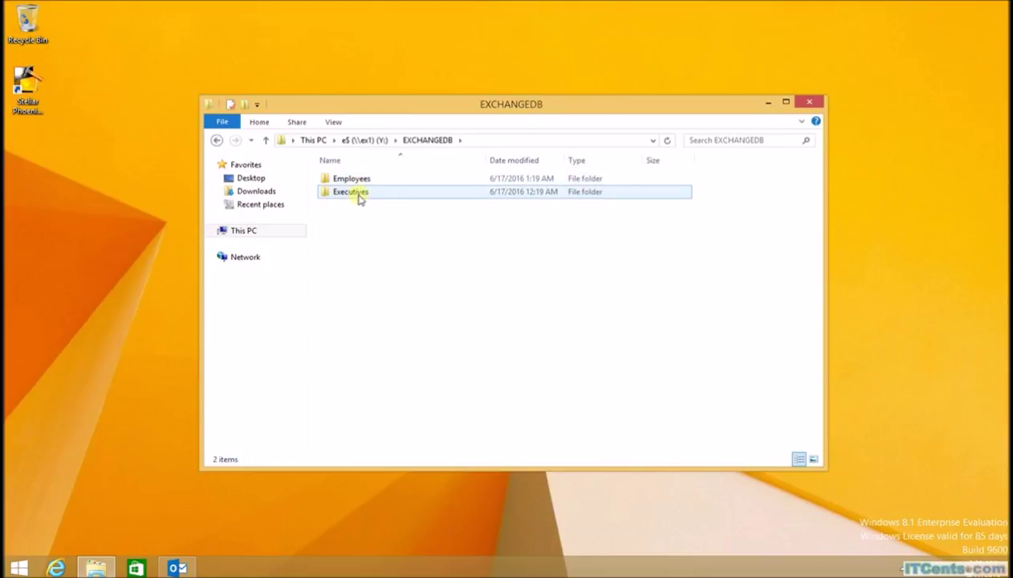
left_click(359, 198)
double_click(358, 196)
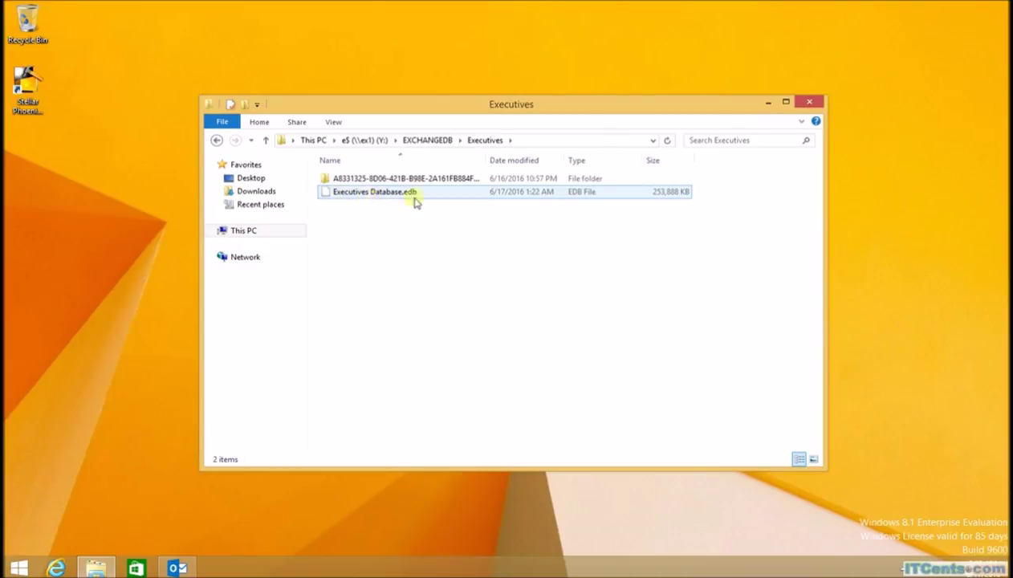
left_click(811, 104)
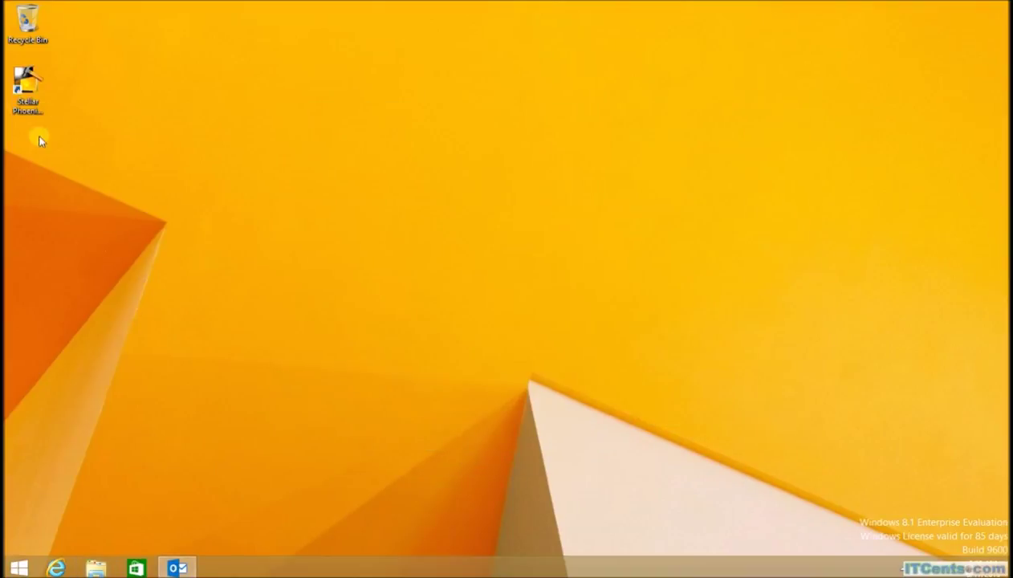
Start Stellar Phoenix Mailbox Exchange Recovery and choose Executives Database.edb from Y:\EXCHANGEDB\Executives as the EDB file
double_click(36, 91)
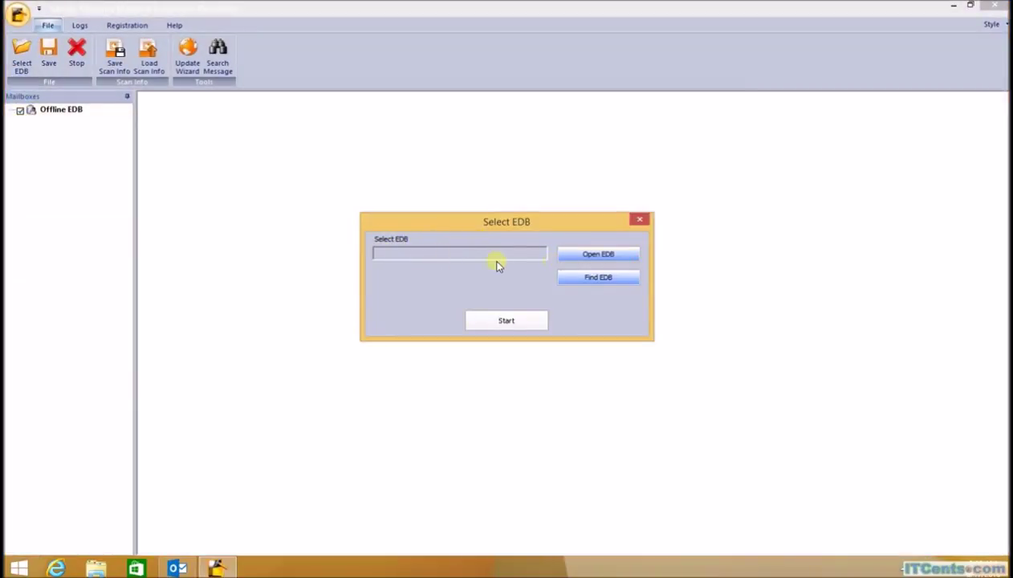
left_click(586, 256)
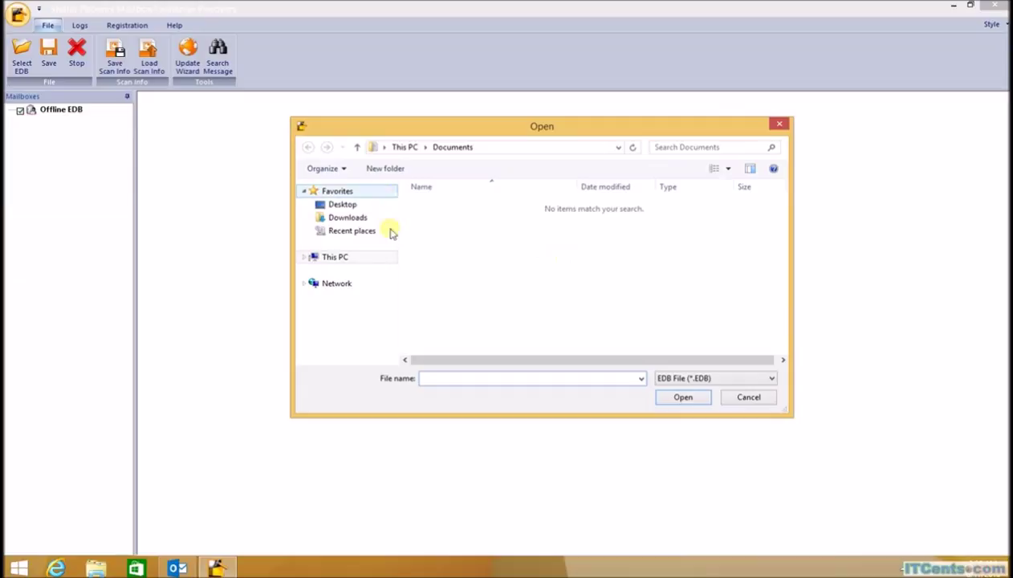
left_click(332, 259)
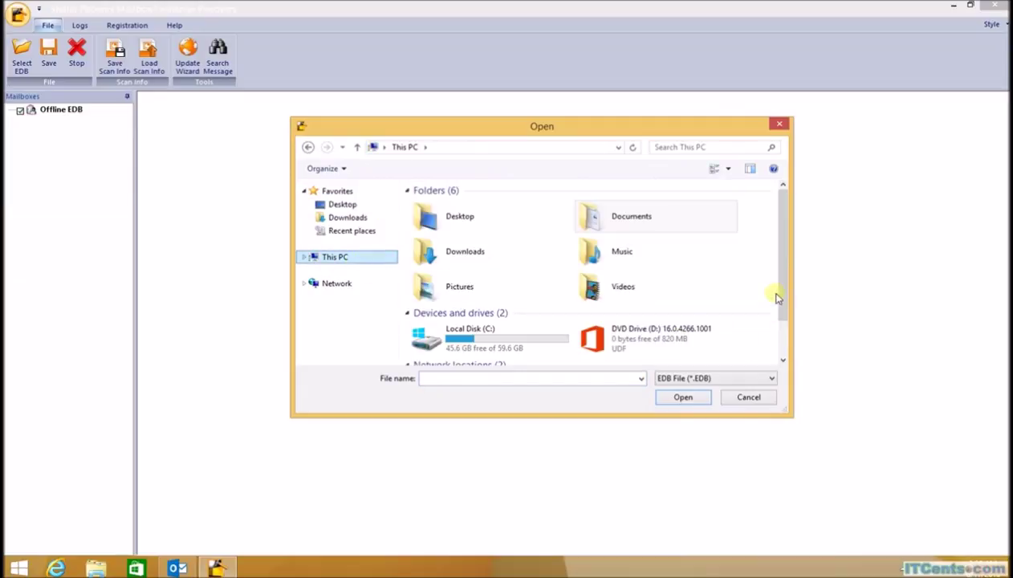
left_click_drag(783, 280, 783, 364)
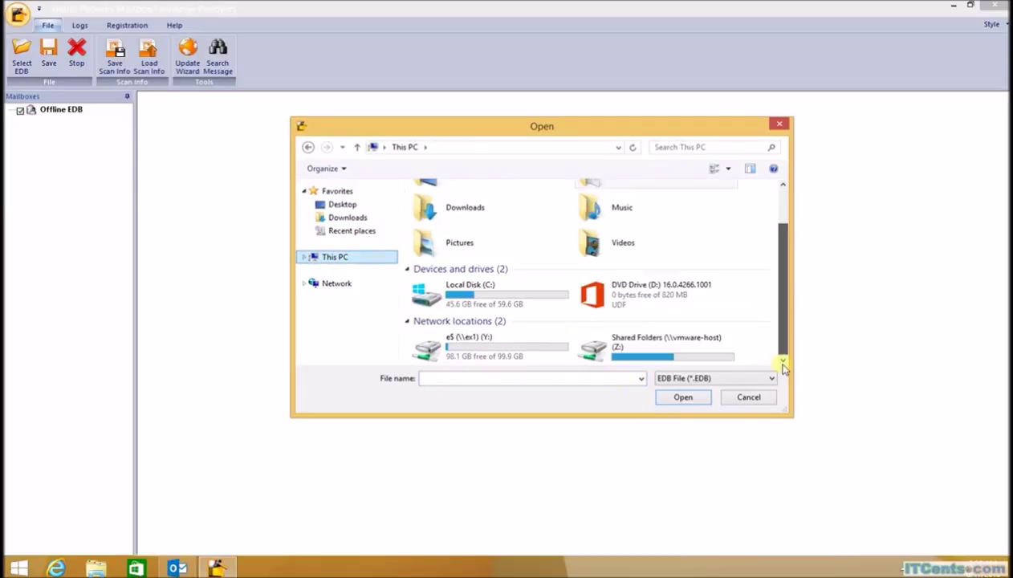
double_click(482, 353)
double_click(434, 205)
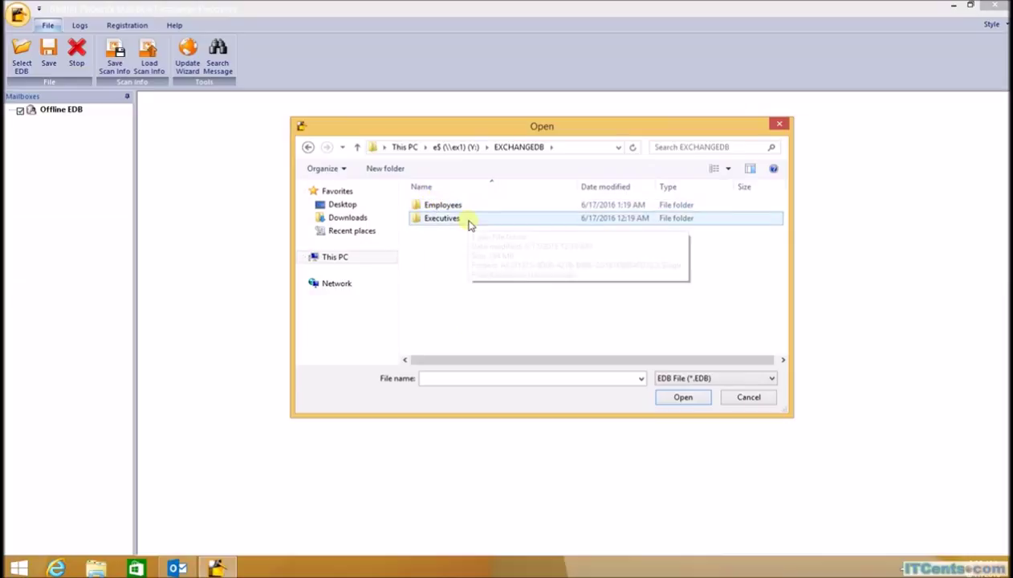
double_click(470, 219)
left_click(470, 221)
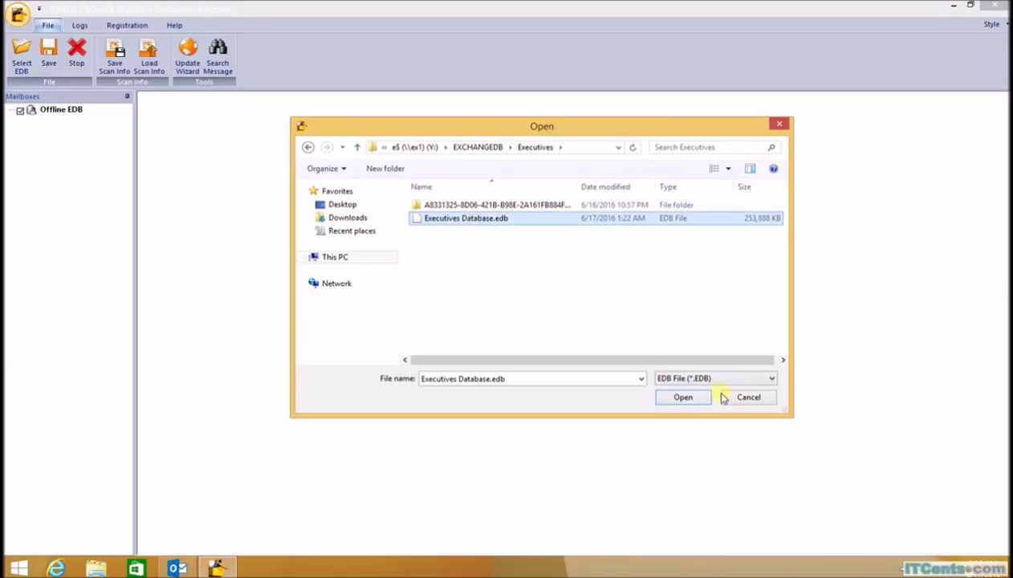
left_click(684, 398)
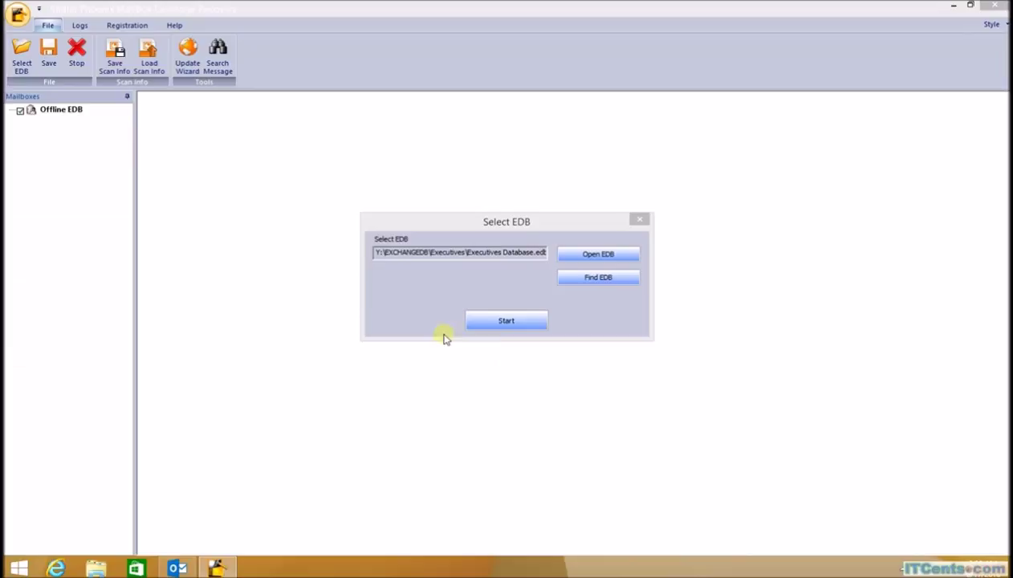
Scan the selected EDB in Quick Scan mode, decline adding another EDB, and widen the mailbox tree to show full names
left_click(504, 318)
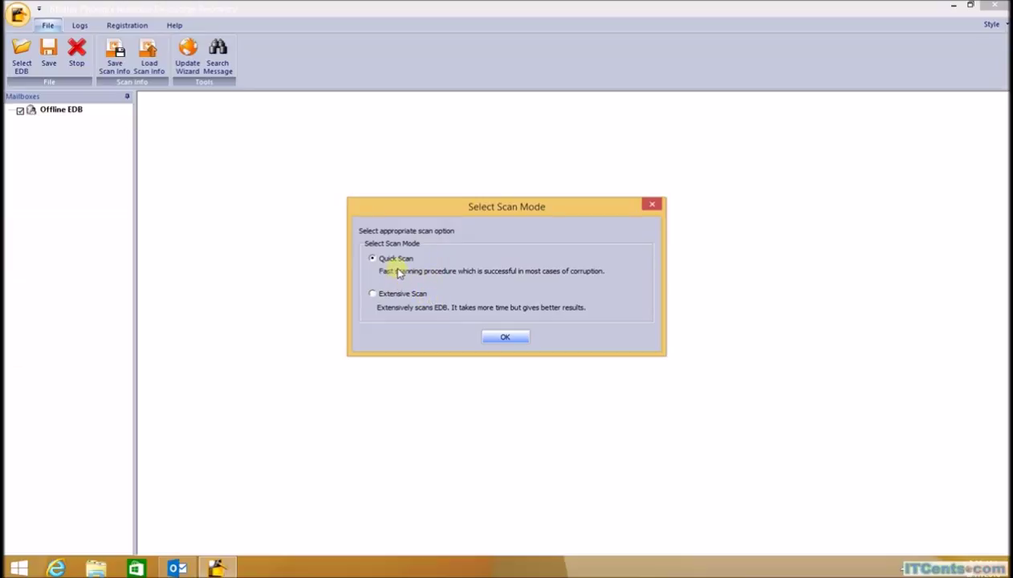
left_click(503, 339)
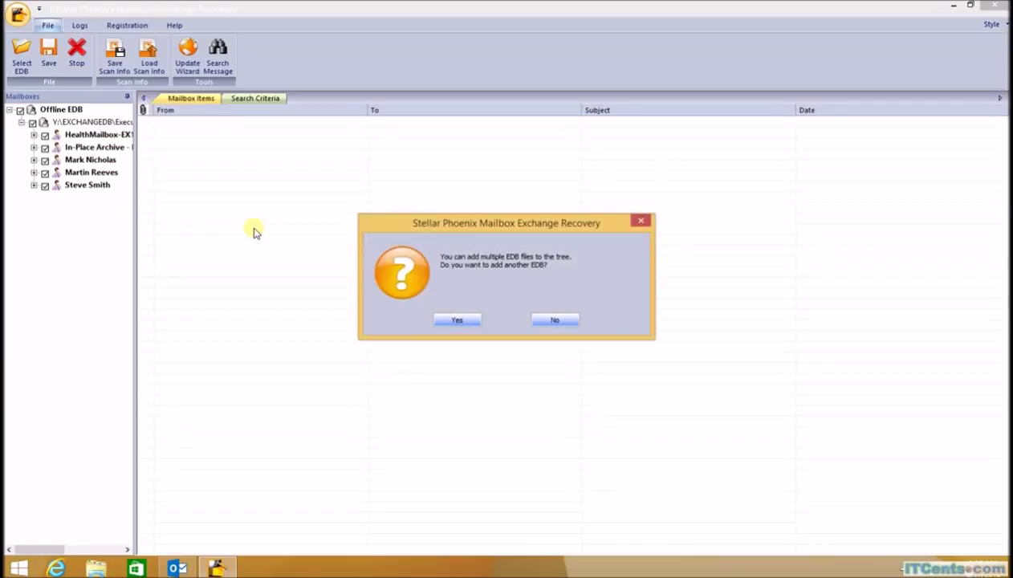
left_click(554, 321)
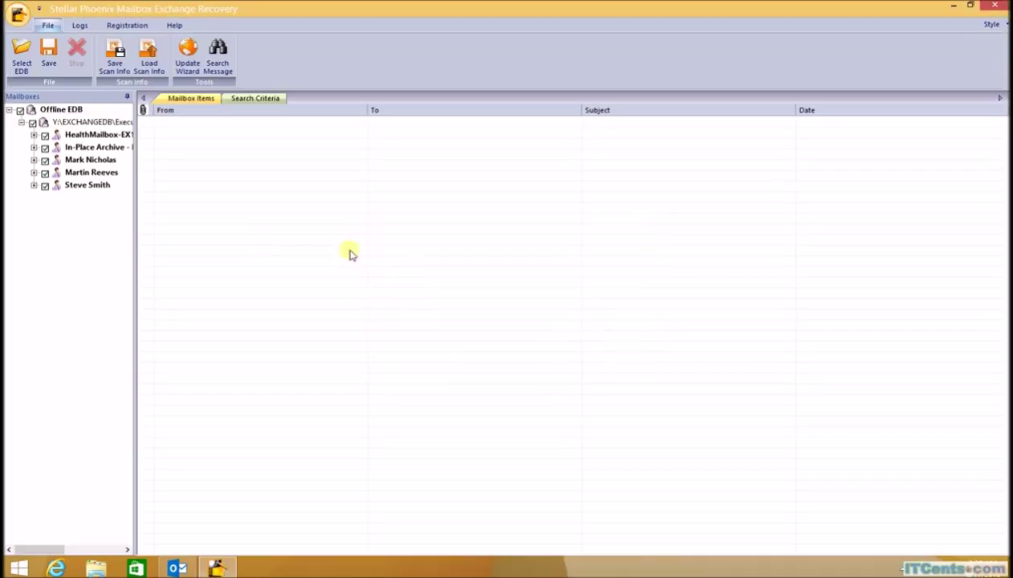
left_click_drag(143, 191, 276, 172)
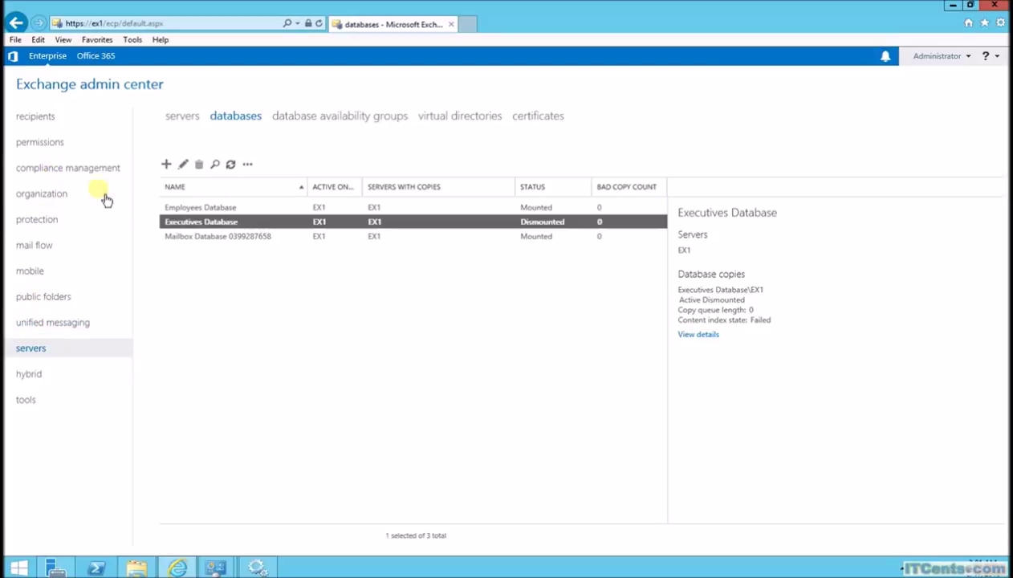
Switch to the Exchange admin center and check which database each recipient mailbox belongs to
left_click(50, 121)
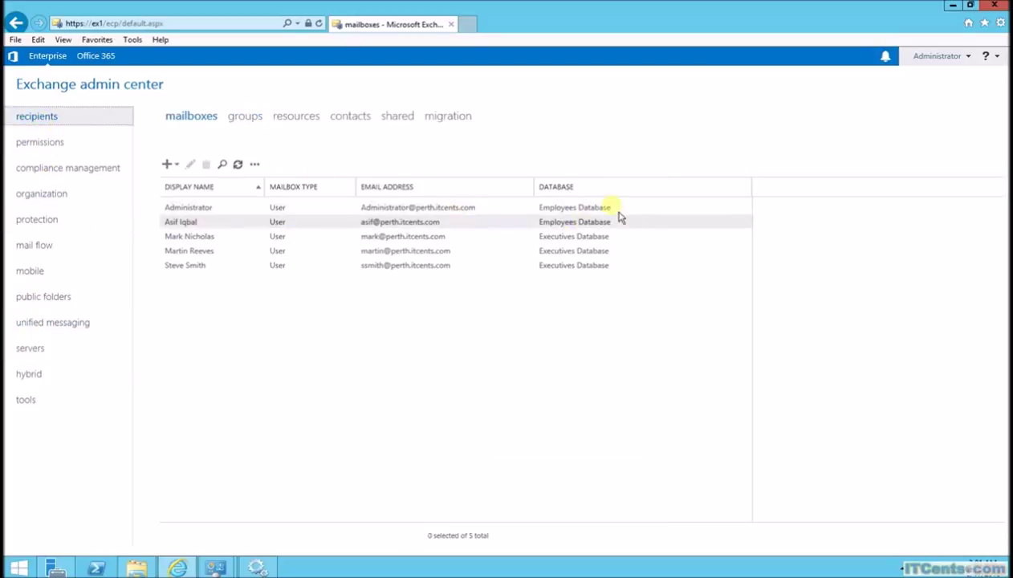
left_click(583, 191)
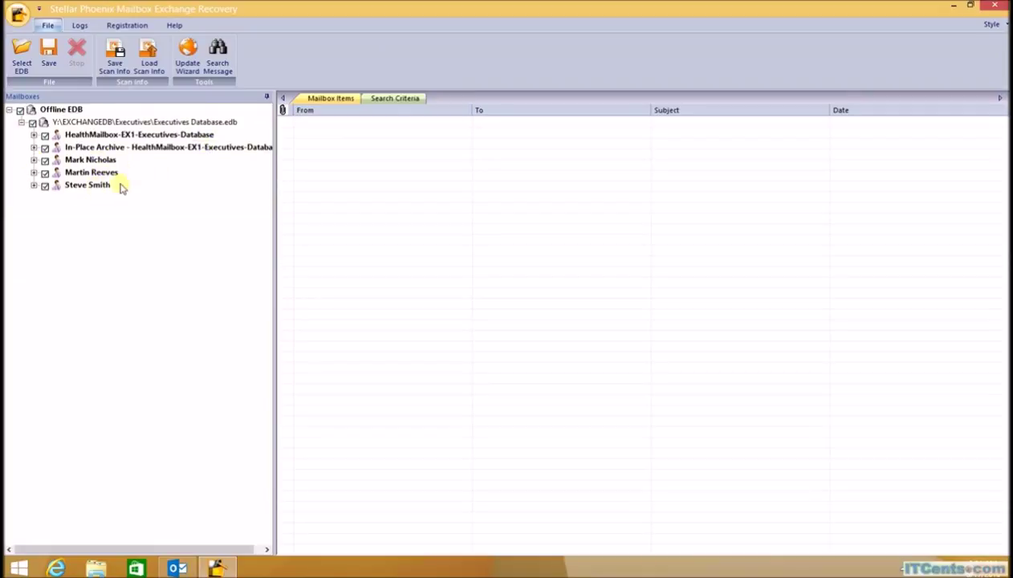
Back in the recovery tool, expand the first user's mailbox and preview its Inbox messages "Invoice Attached" and "Important Document"
left_click(34, 159)
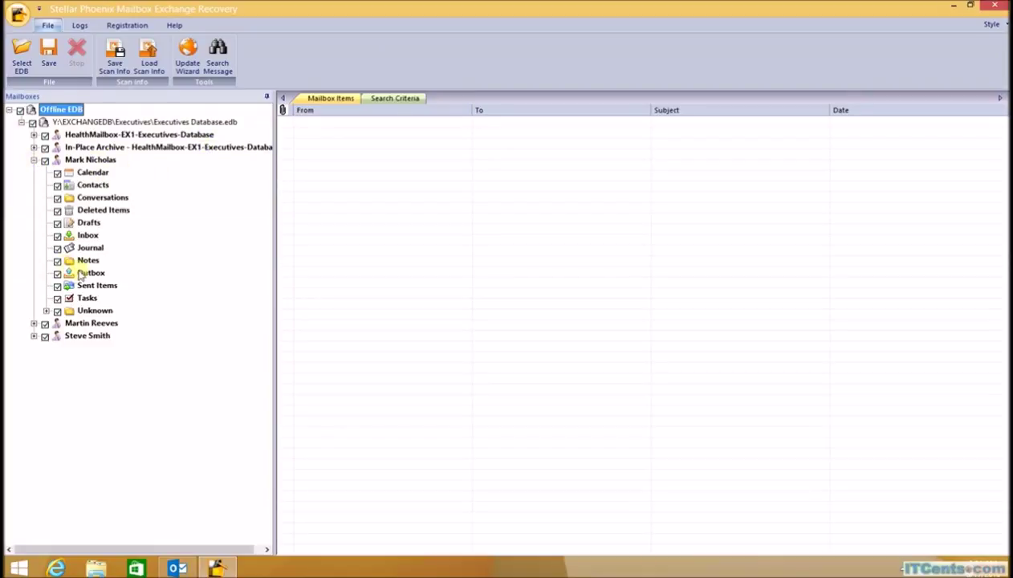
left_click(87, 236)
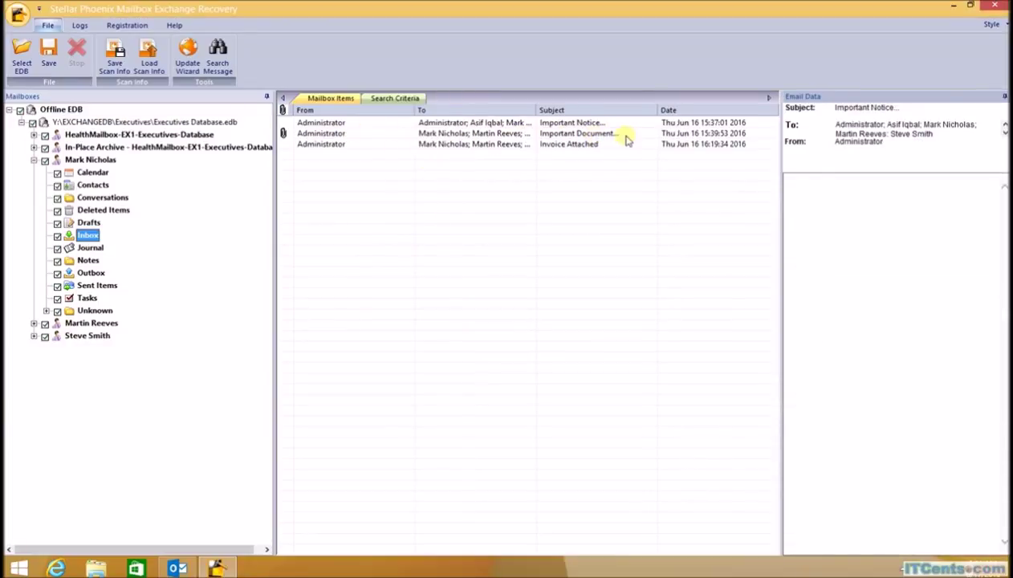
left_click(592, 145)
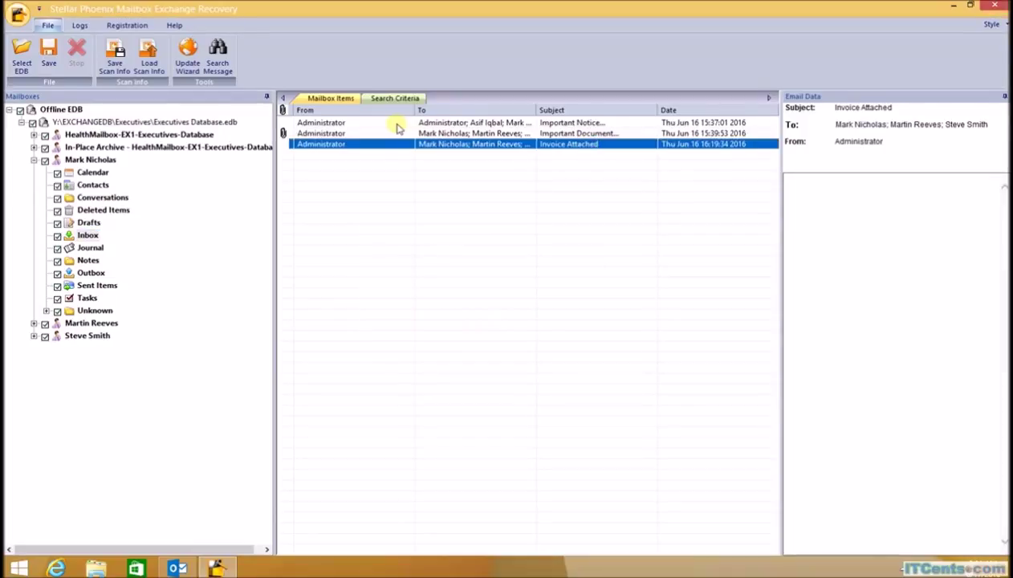
left_click(359, 134)
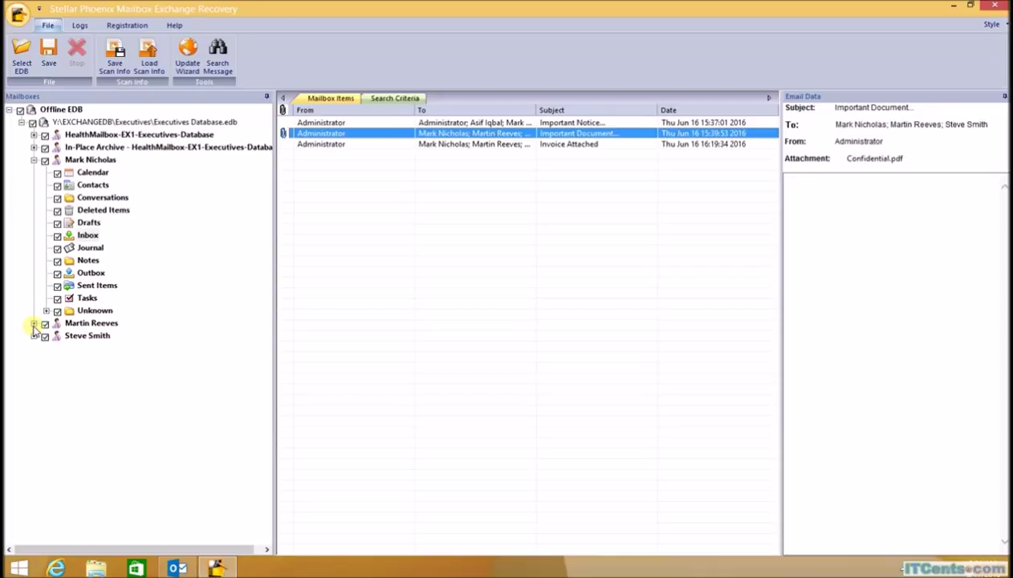
Review the save and export options for the expanded user's mailbox, and select the Executives Database.edb entry in the tree
right_click(102, 164)
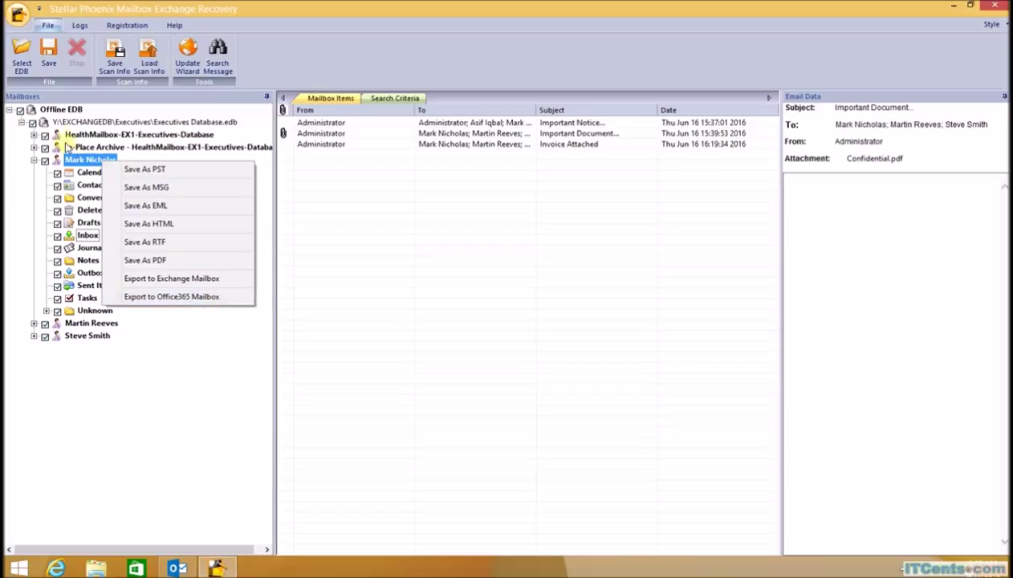
left_click(94, 122)
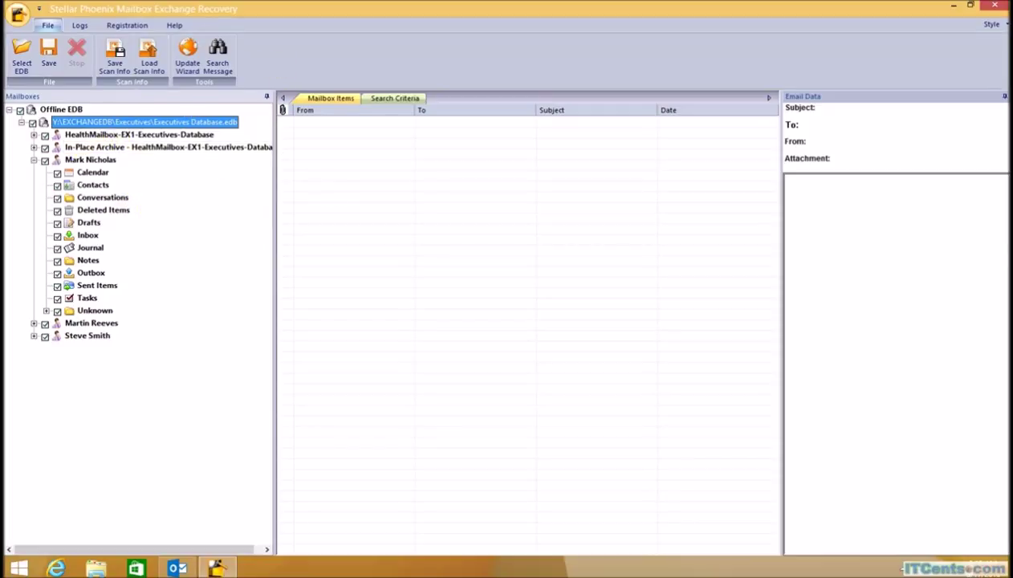
Search the messages of Executives Database.edb for attachments named *.pdf and dismiss the search notice
left_click(224, 67)
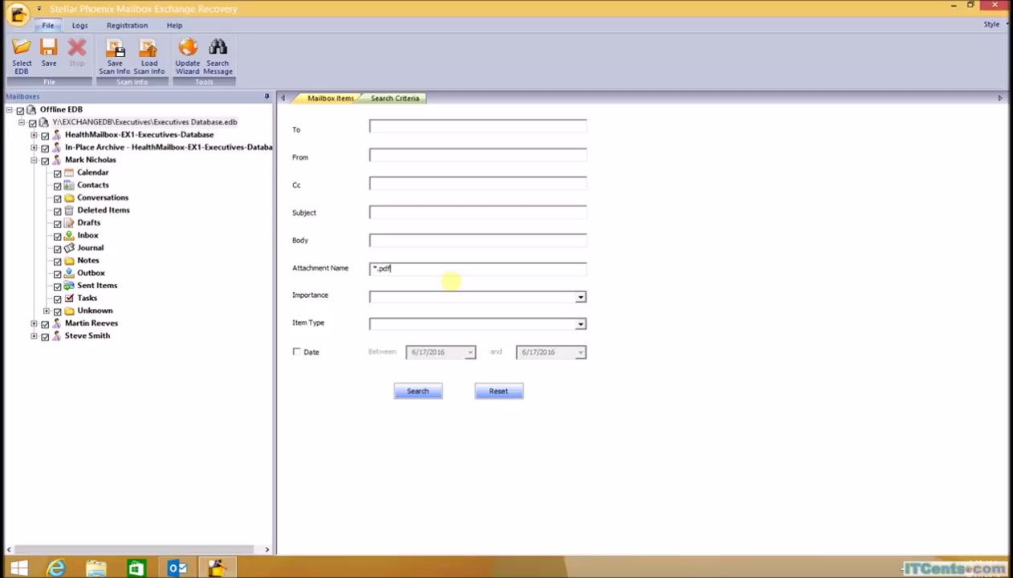
left_click(424, 392)
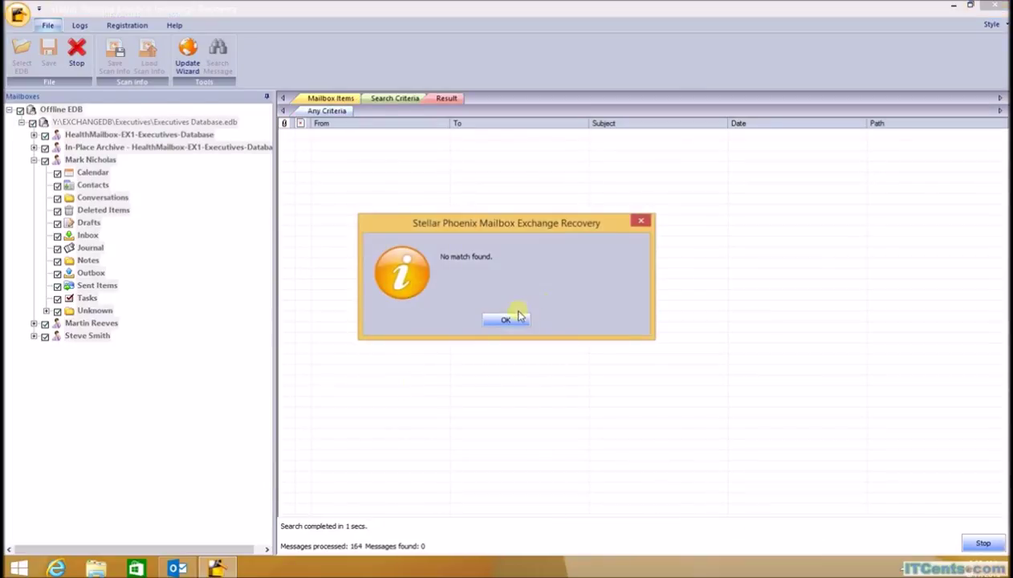
left_click(517, 316)
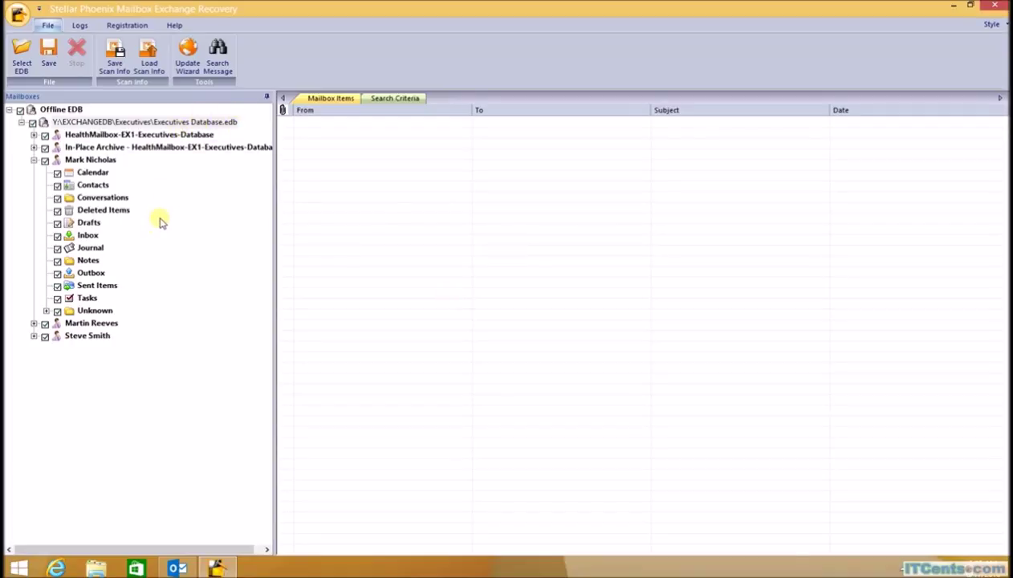
Search Executives Database.edb again with the attachment name Confidential.pdf and preview the first matching message
left_click(90, 125)
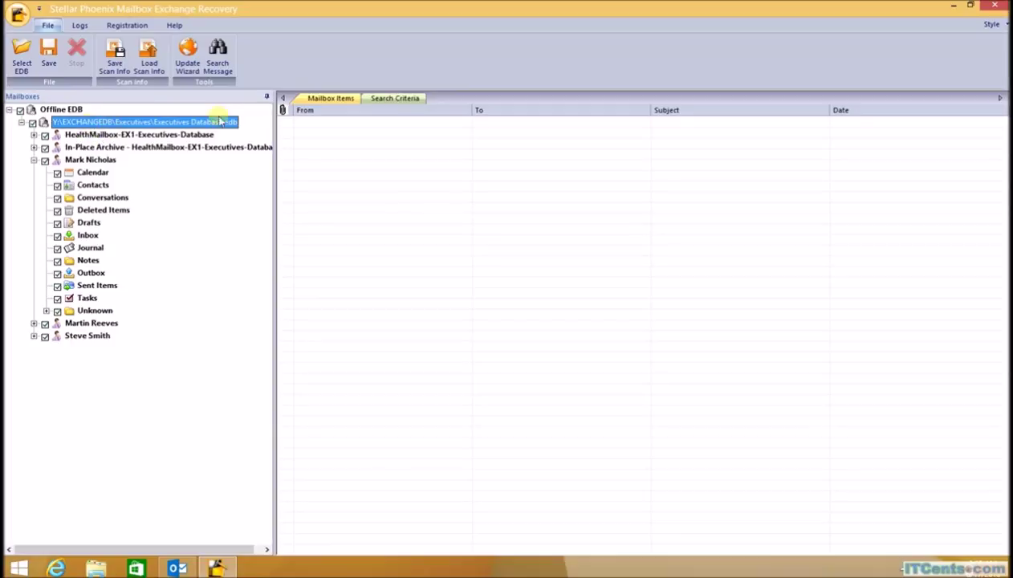
left_click(220, 71)
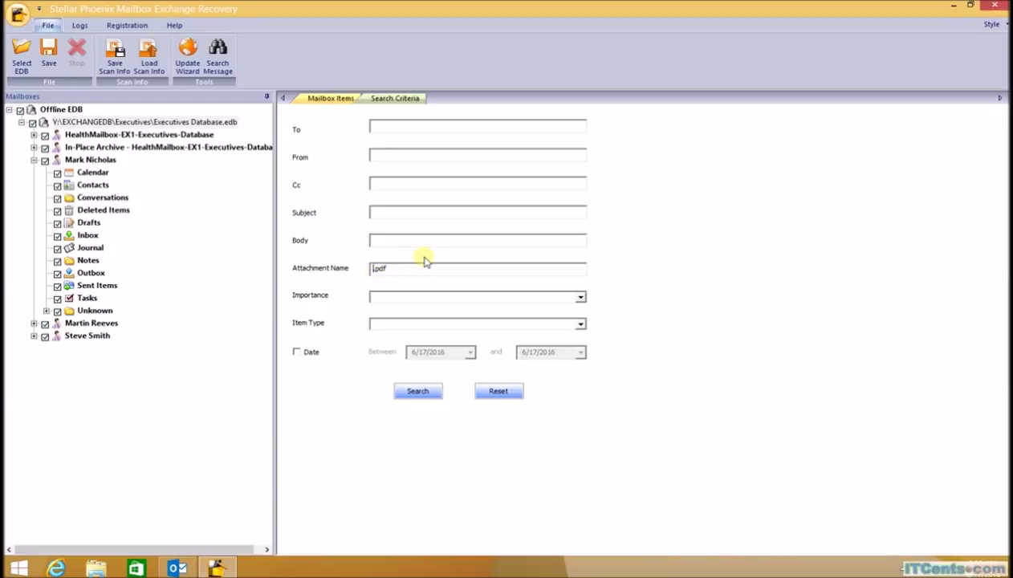
type("Confidential")
left_click(416, 392)
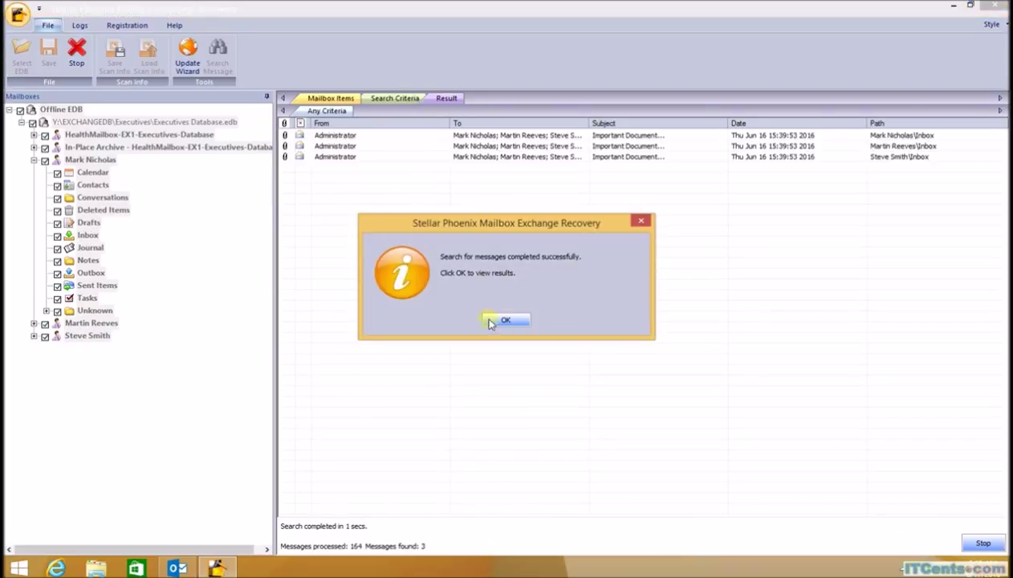
left_click(508, 320)
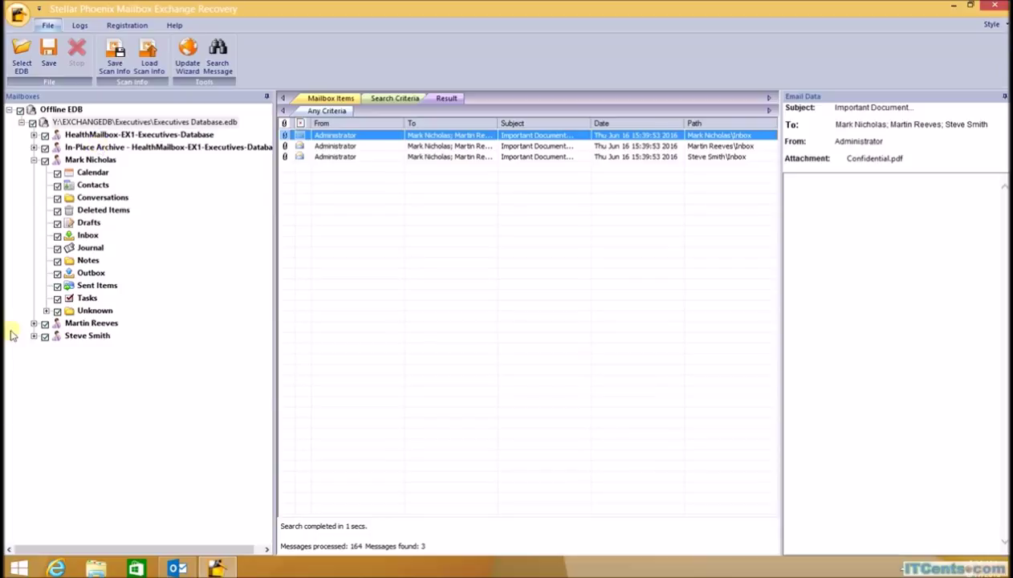
Expand the Unknown folder in the first user's mailbox, view its items, and collapse the folder again
left_click(46, 311)
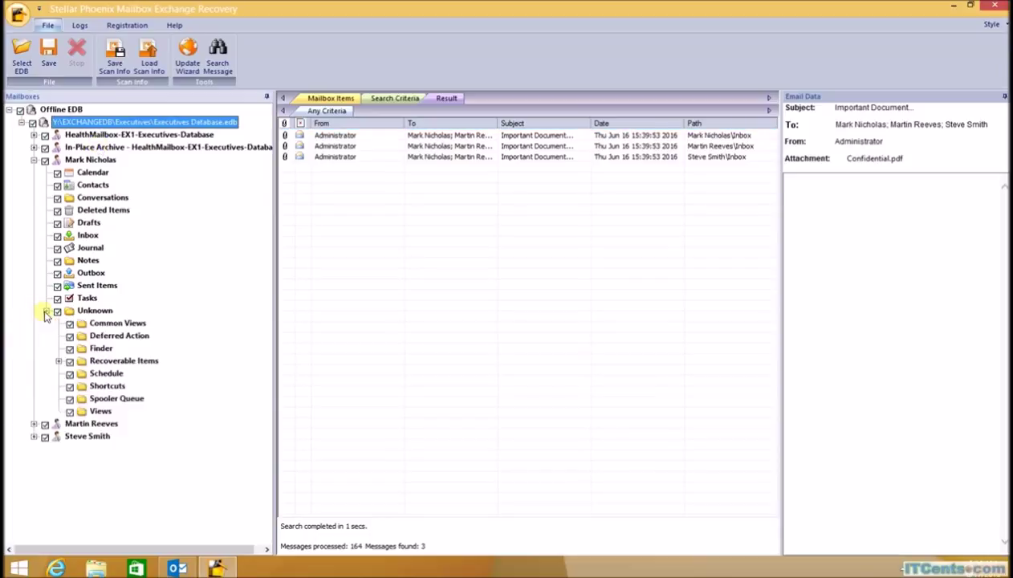
left_click(98, 311)
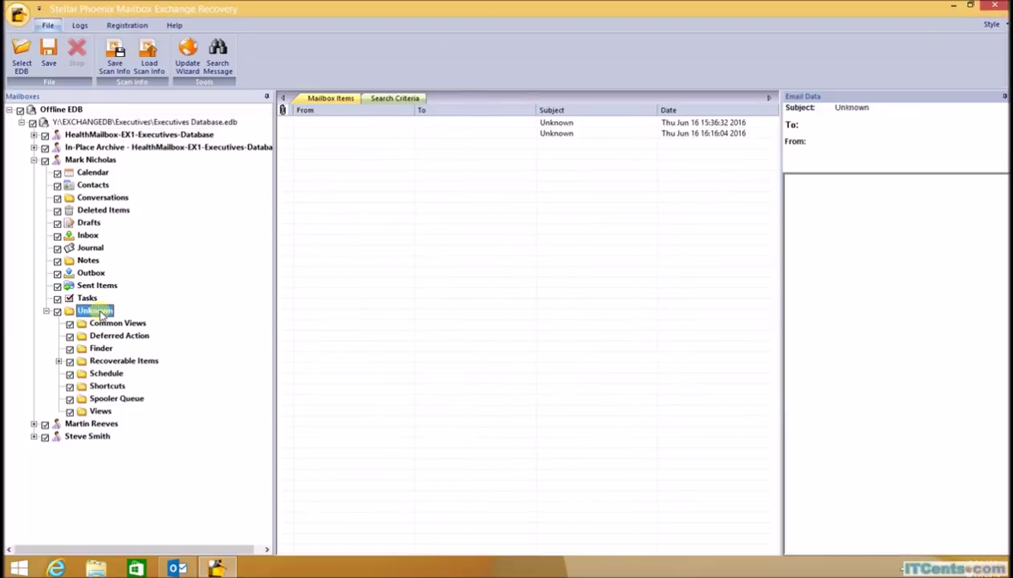
left_click(46, 312)
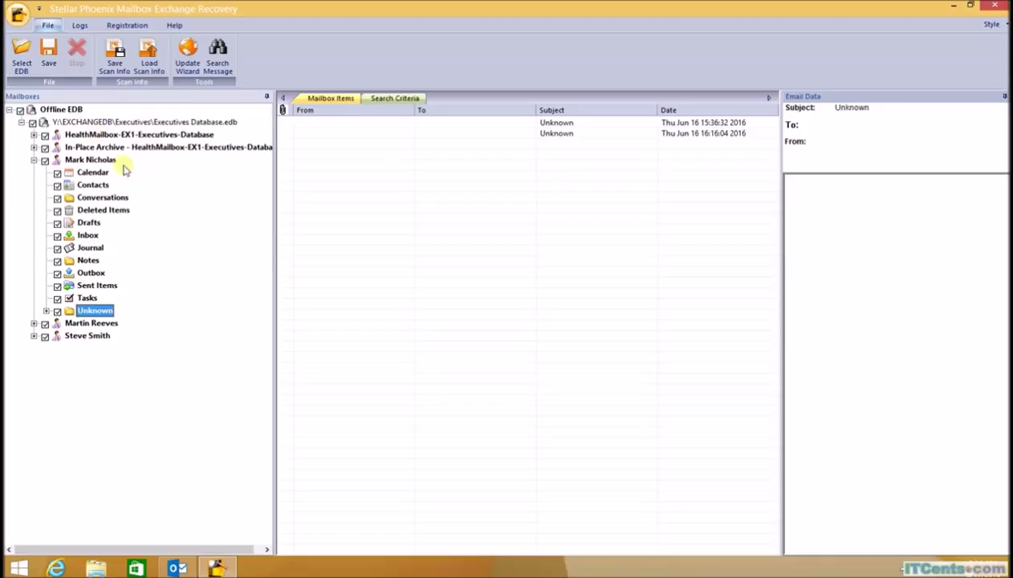
Try to save the first user's mailbox as a PST file, and close the registration dialog without registering
right_click(97, 161)
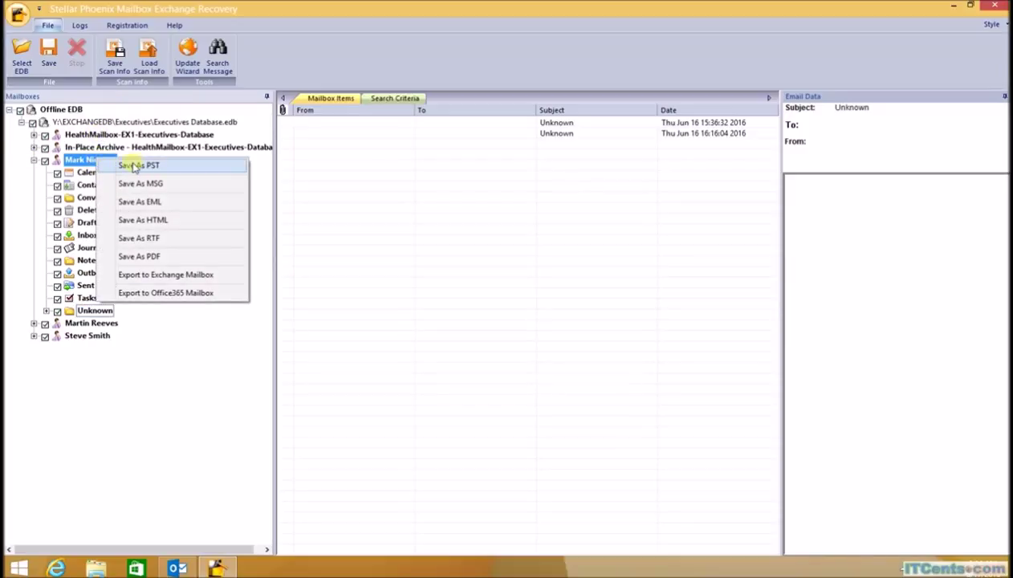
left_click(135, 164)
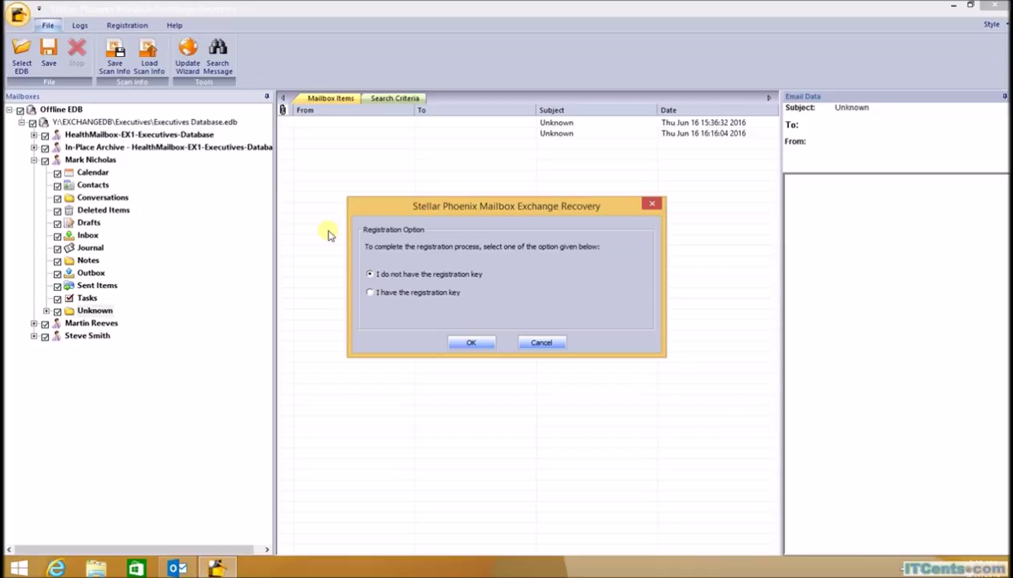
left_click(652, 204)
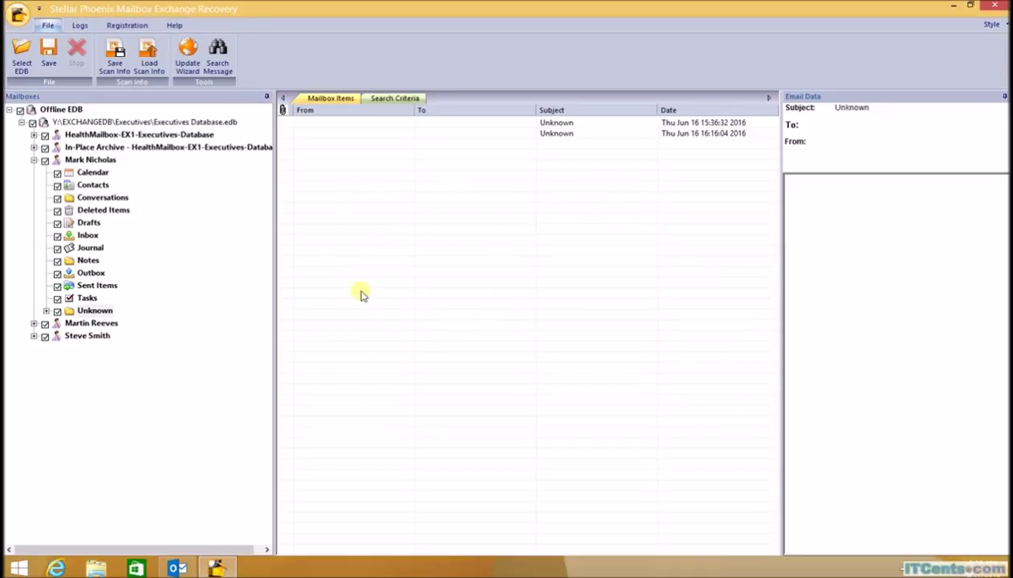